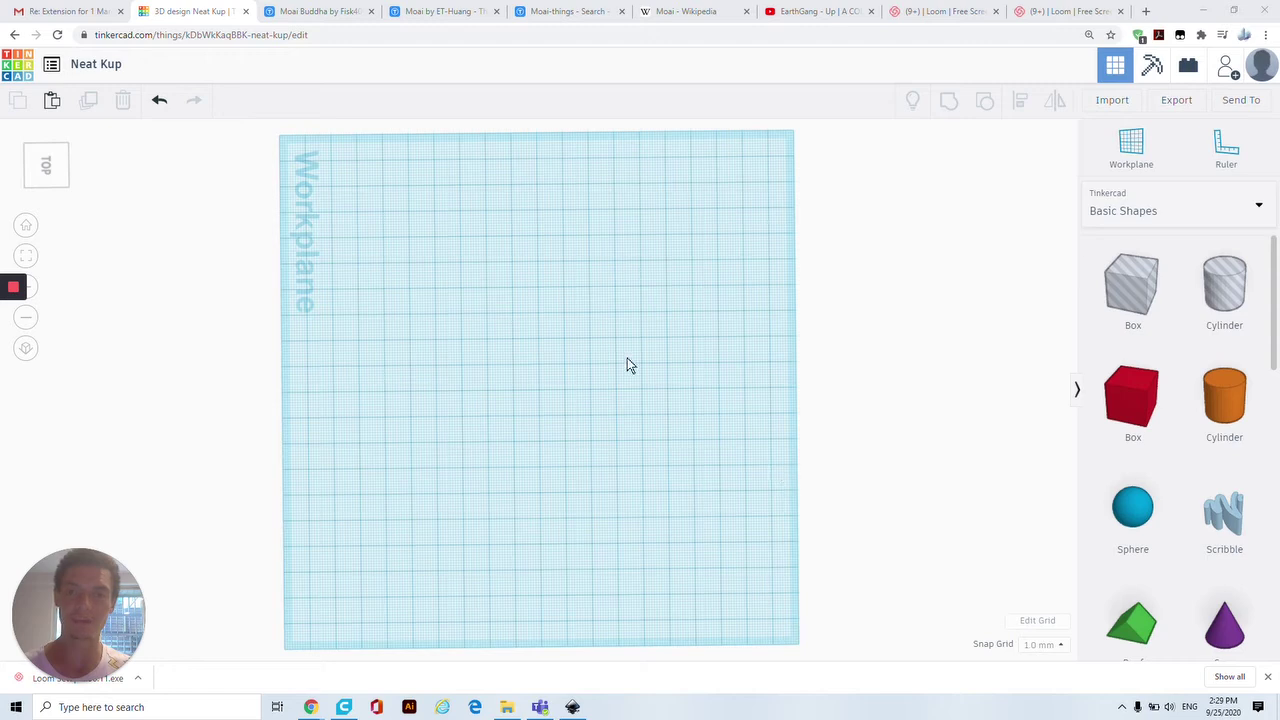
# Step: Look over the Moai search results on Thingiverse and return to the empty Tinkercad design
pyautogui.click(443, 12)
pyautogui.click(568, 11)
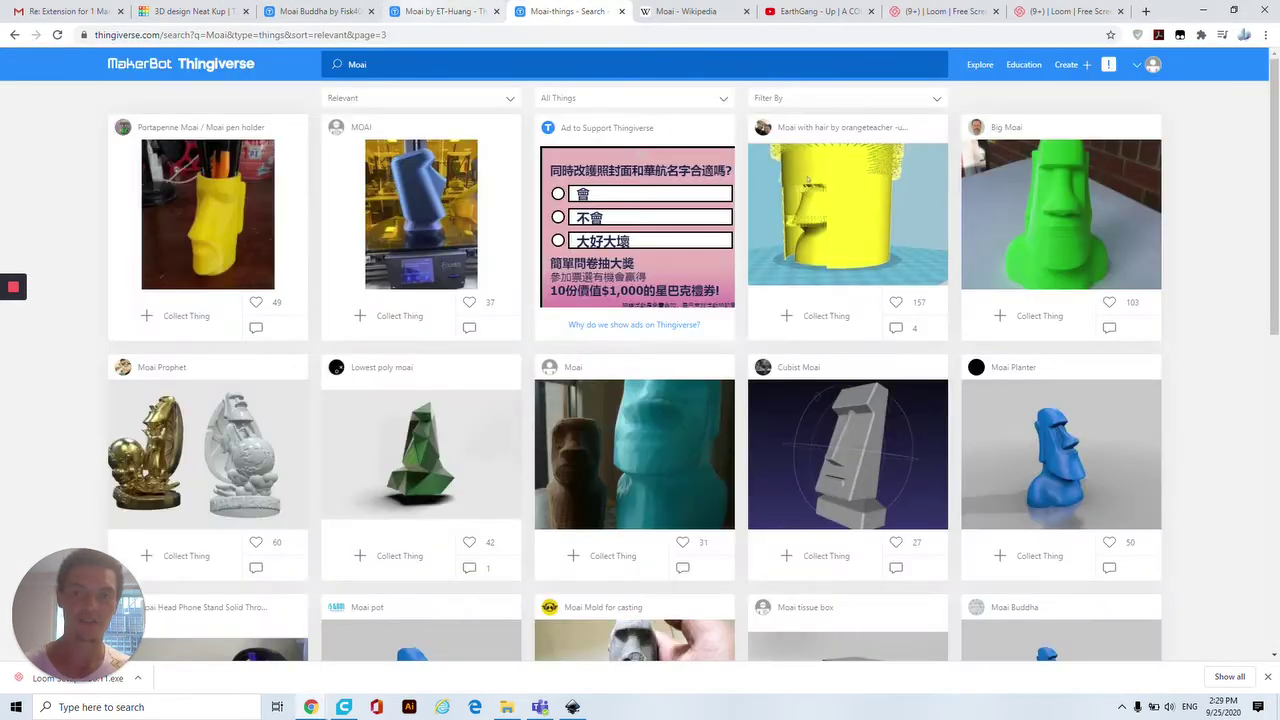
pyautogui.click(443, 12)
pyautogui.click(190, 11)
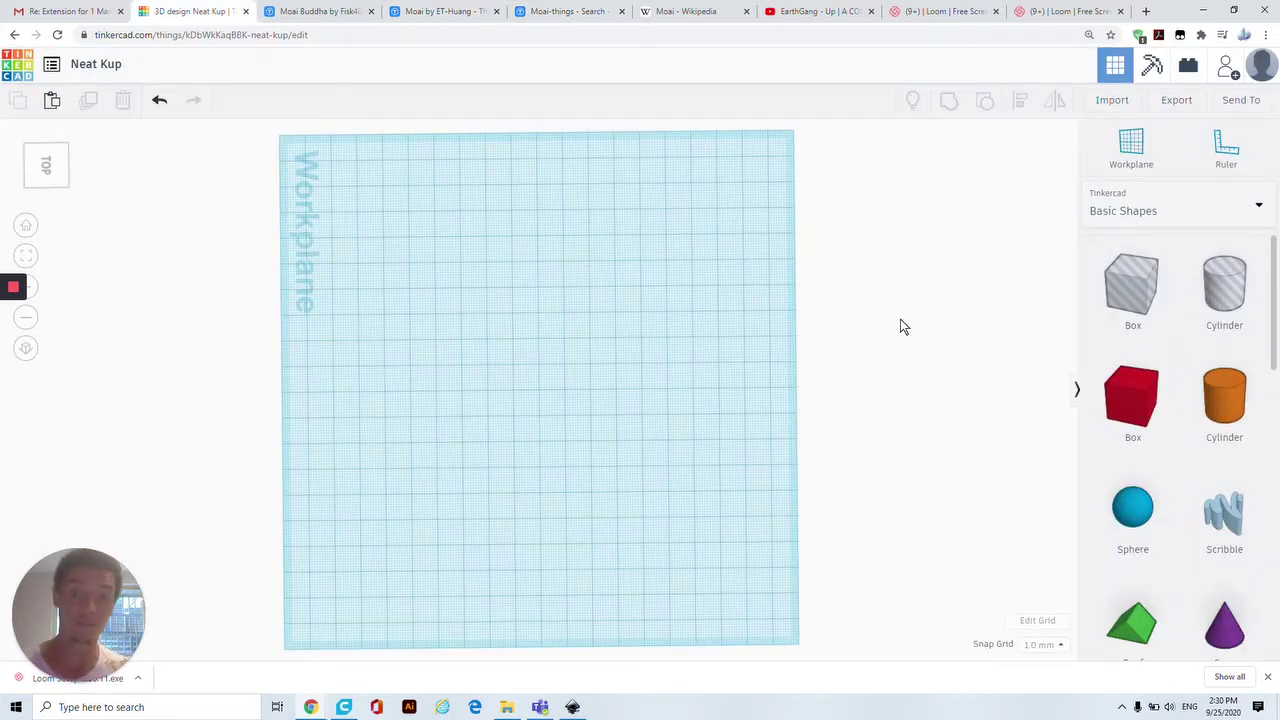
# Step: Import the Moai STL file from the Downloads folder at a scale of 100
pyautogui.moveTo(853, 391)
pyautogui.mouseDown(button='right')
pyautogui.moveTo(834, 380)
pyautogui.moveTo(834, 406)
pyautogui.moveTo(850, 413)
pyautogui.mouseUp(button='right')
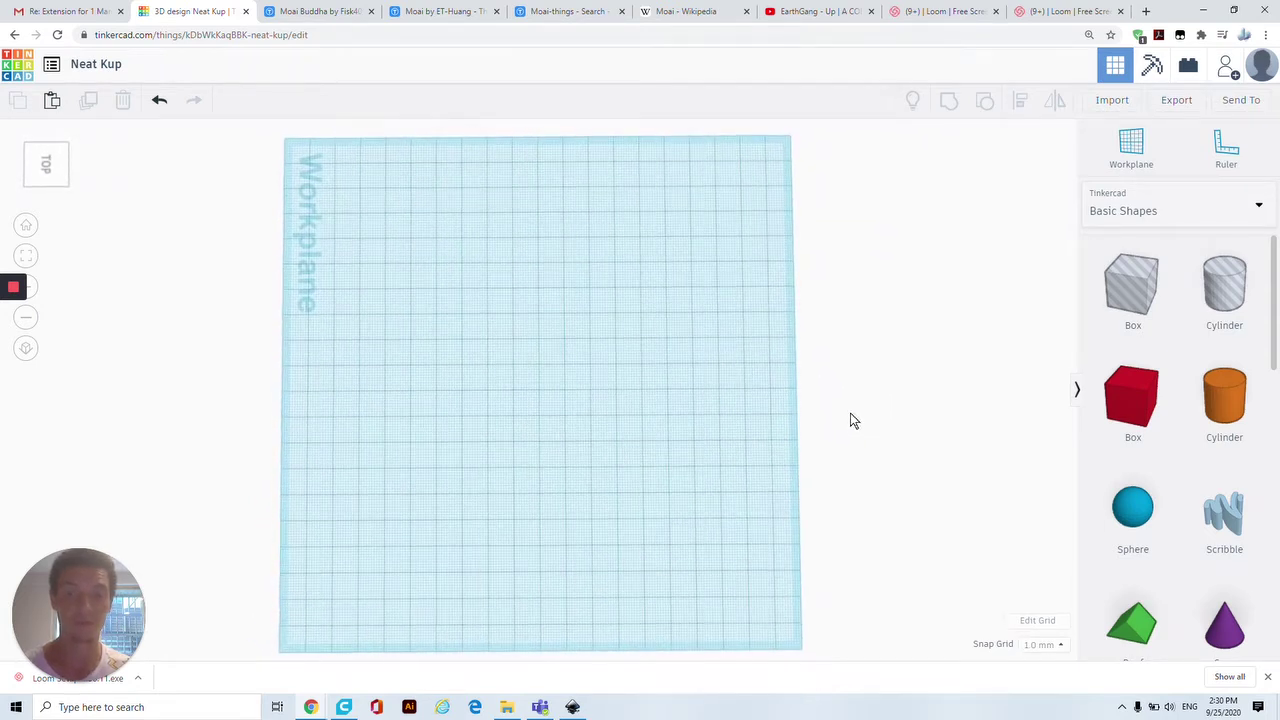
pyautogui.click(1110, 100)
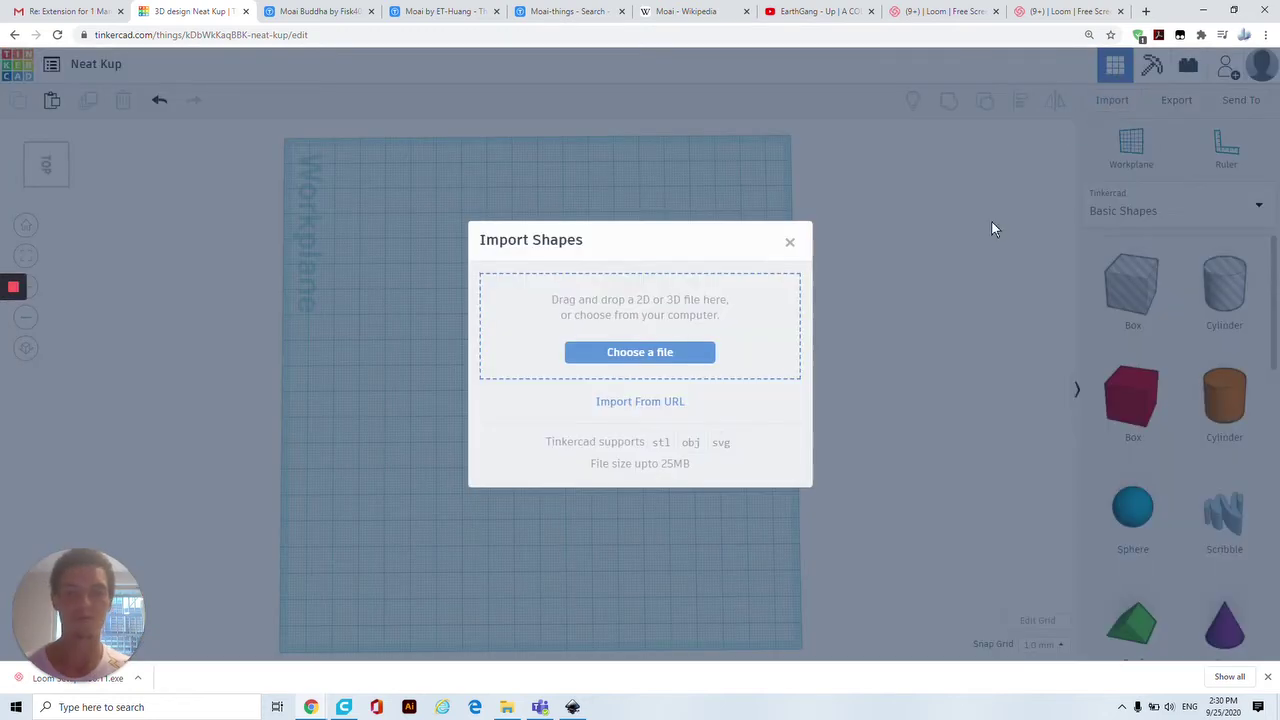
pyautogui.click(643, 354)
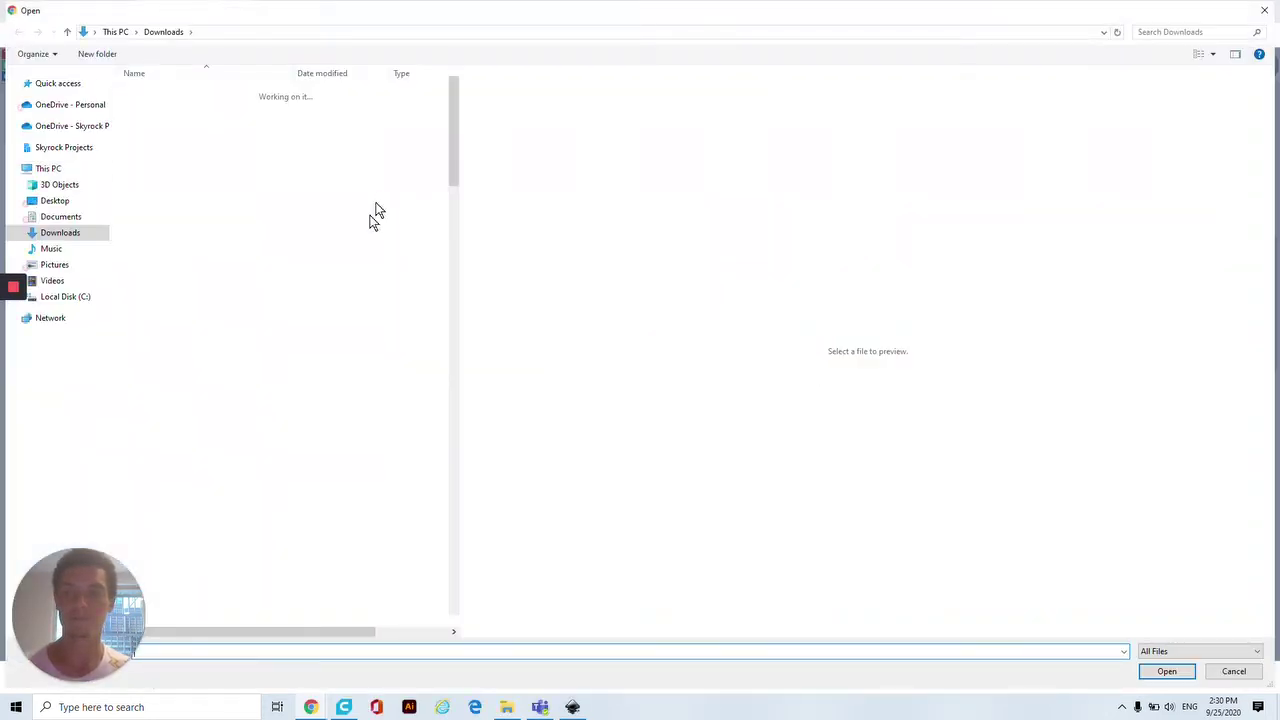
pyautogui.click(204, 140)
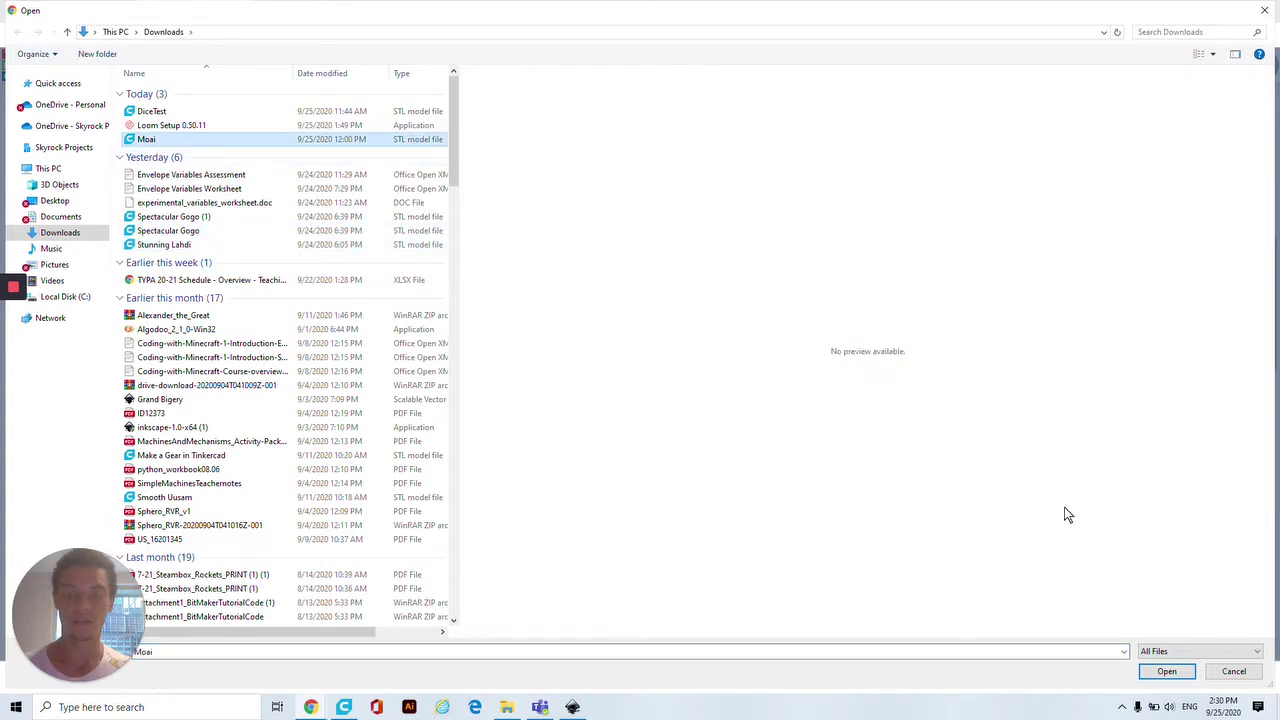
pyautogui.click(1163, 676)
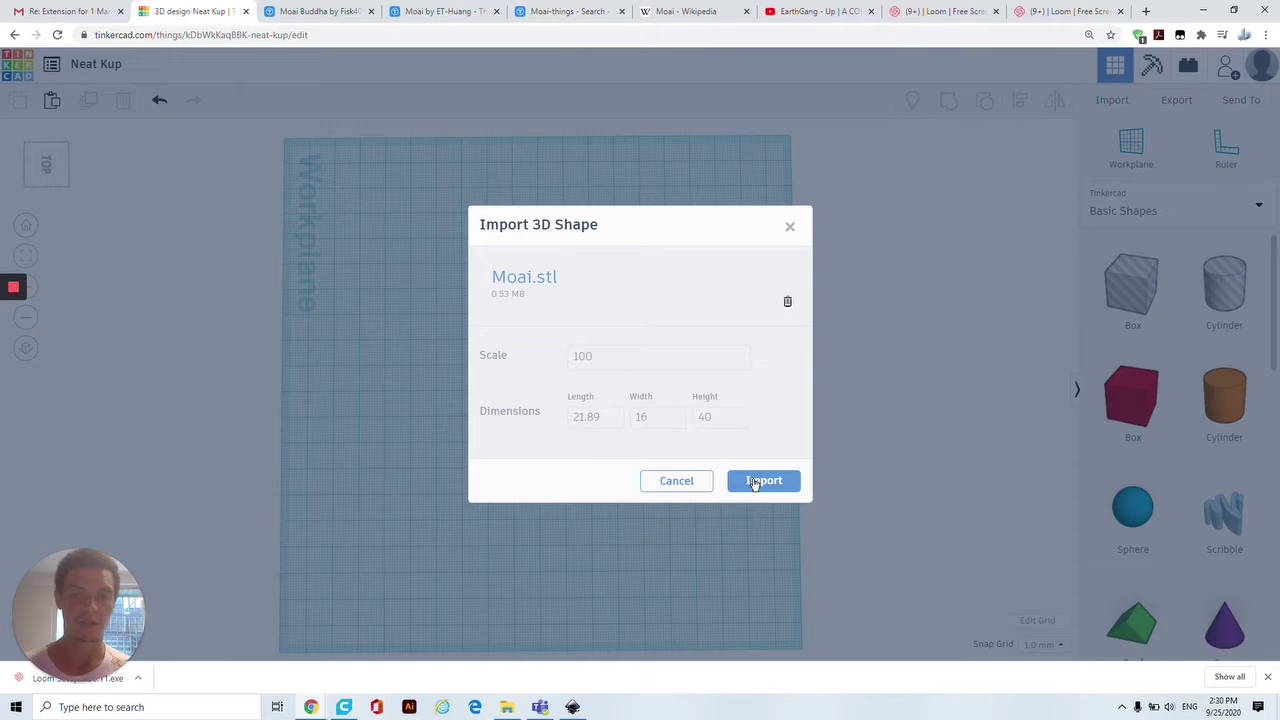
pyautogui.click(756, 481)
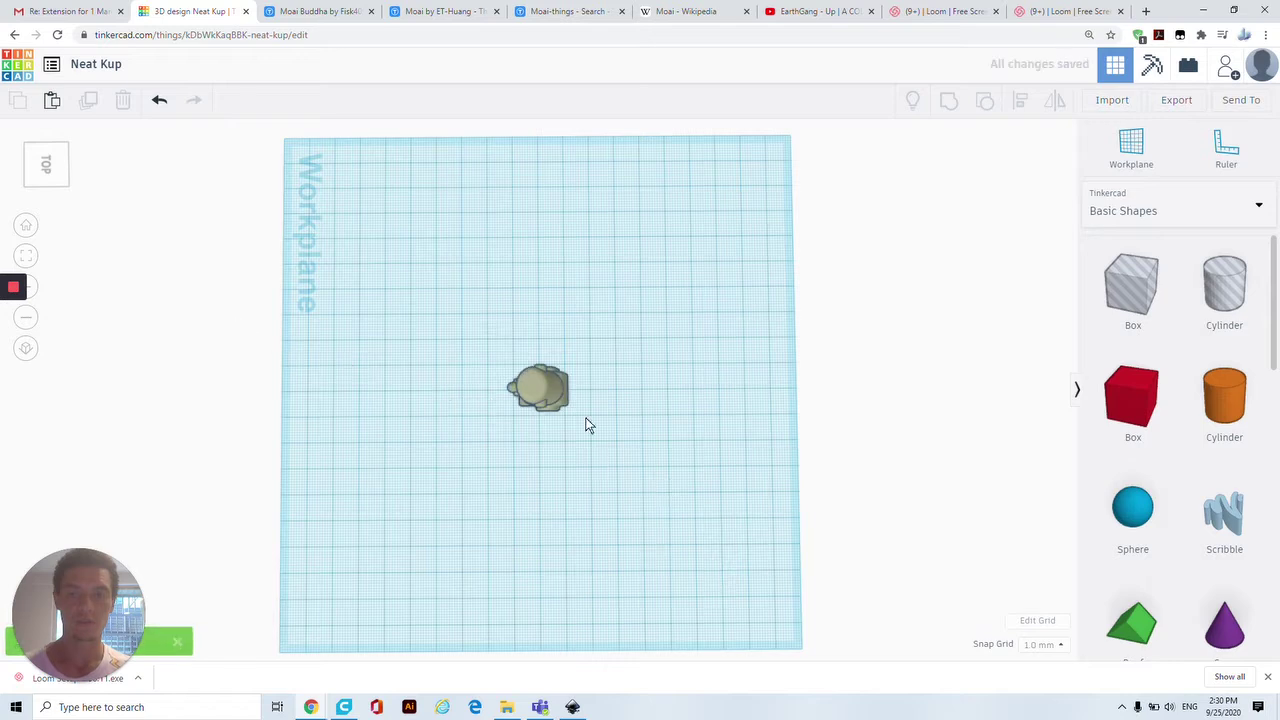
# Step: Enlarge the imported Moai statue proportionally to about 85 mm tall
pyautogui.click(562, 397)
pyautogui.moveTo(624, 483); pyautogui.dragTo(643, 373, button='right')
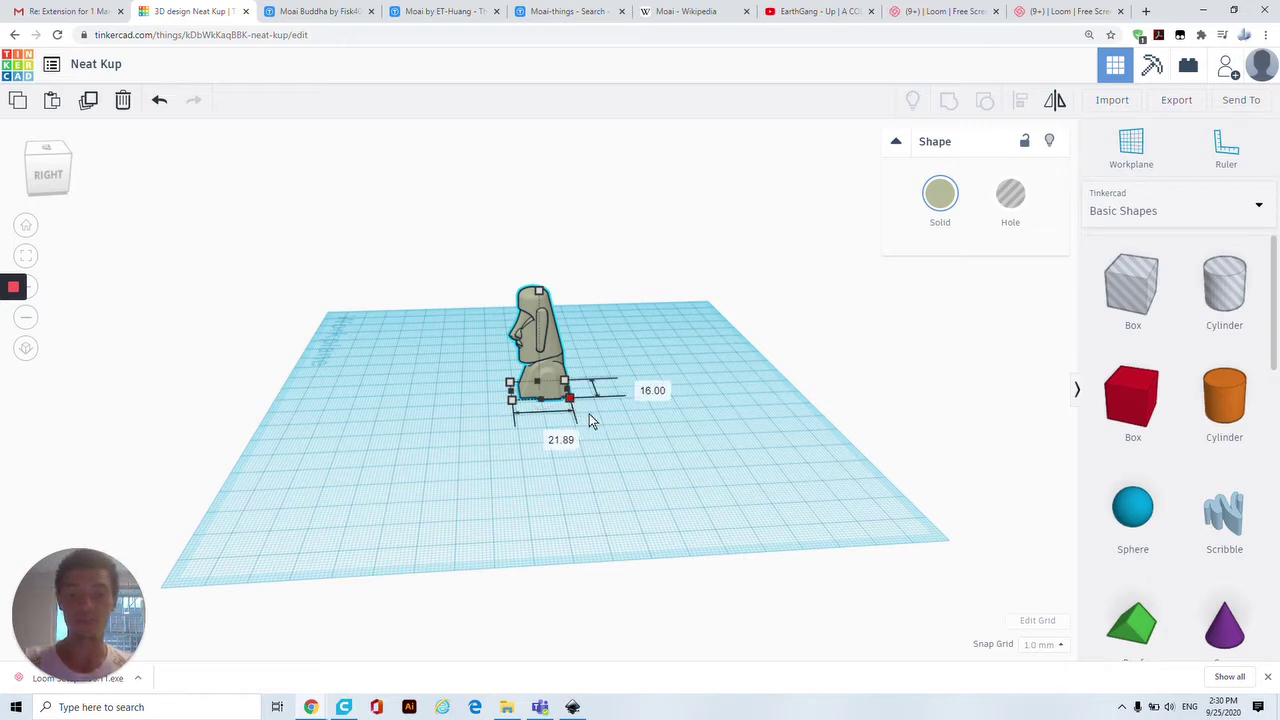
pyautogui.moveTo(590, 421)
pyautogui.keyDown('shift'); pyautogui.mouseDown()
pyautogui.moveTo(640, 438)
pyautogui.moveTo(604, 428)
pyautogui.moveTo(610, 418)
pyautogui.mouseUp(); pyautogui.keyUp('shift')
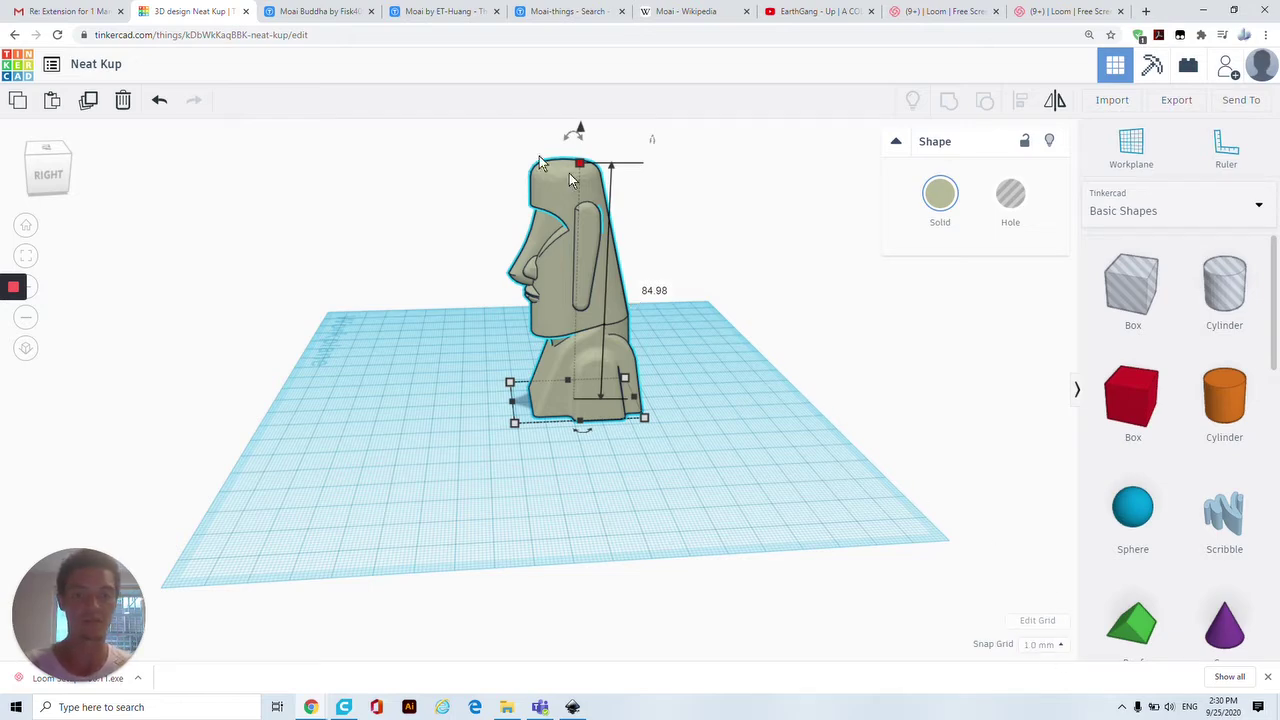
pyautogui.moveTo(735, 229)
pyautogui.mouseDown(button='right')
pyautogui.moveTo(706, 246)
pyautogui.moveTo(826, 352)
pyautogui.moveTo(685, 318)
pyautogui.moveTo(633, 256)
pyautogui.moveTo(728, 238)
pyautogui.mouseUp(button='right')
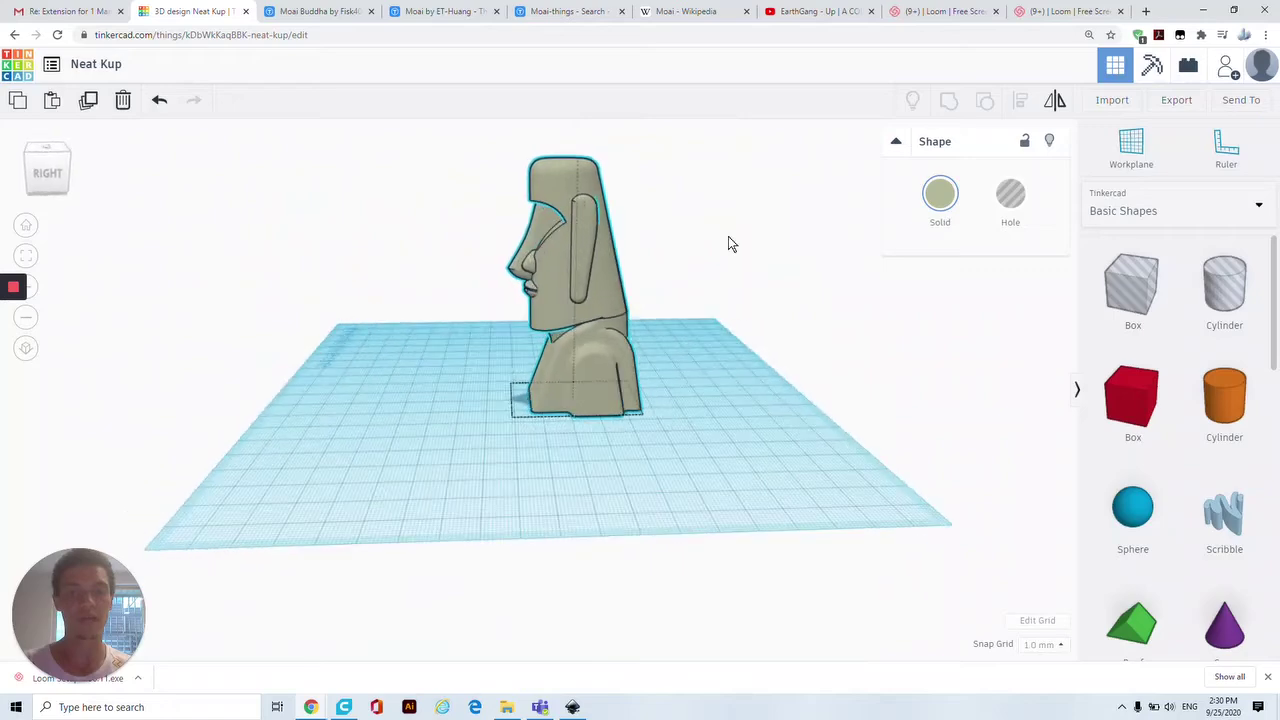
pyautogui.moveTo(751, 333); pyautogui.dragTo(729, 320, button='right')
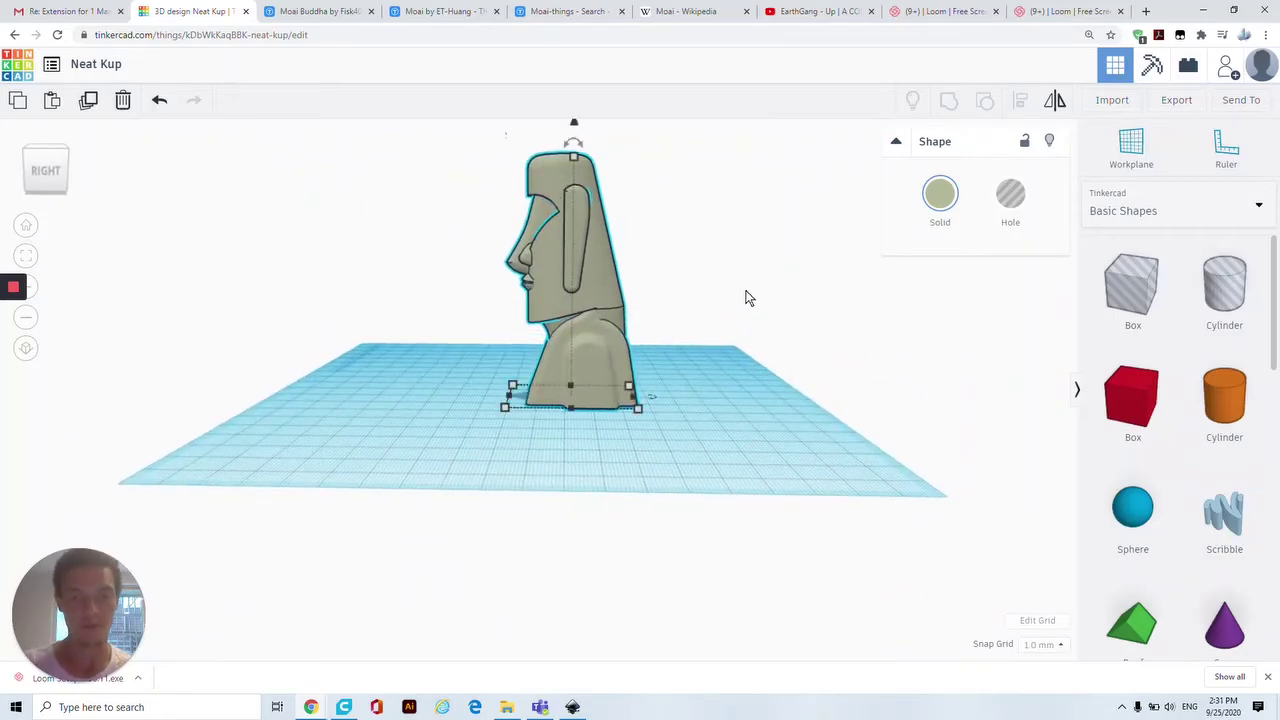
# Step: Place a hole box into the design while looking straight at the statue's right side
pyautogui.click(727, 412)
pyautogui.moveTo(727, 412); pyautogui.dragTo(163, 240, button='right')
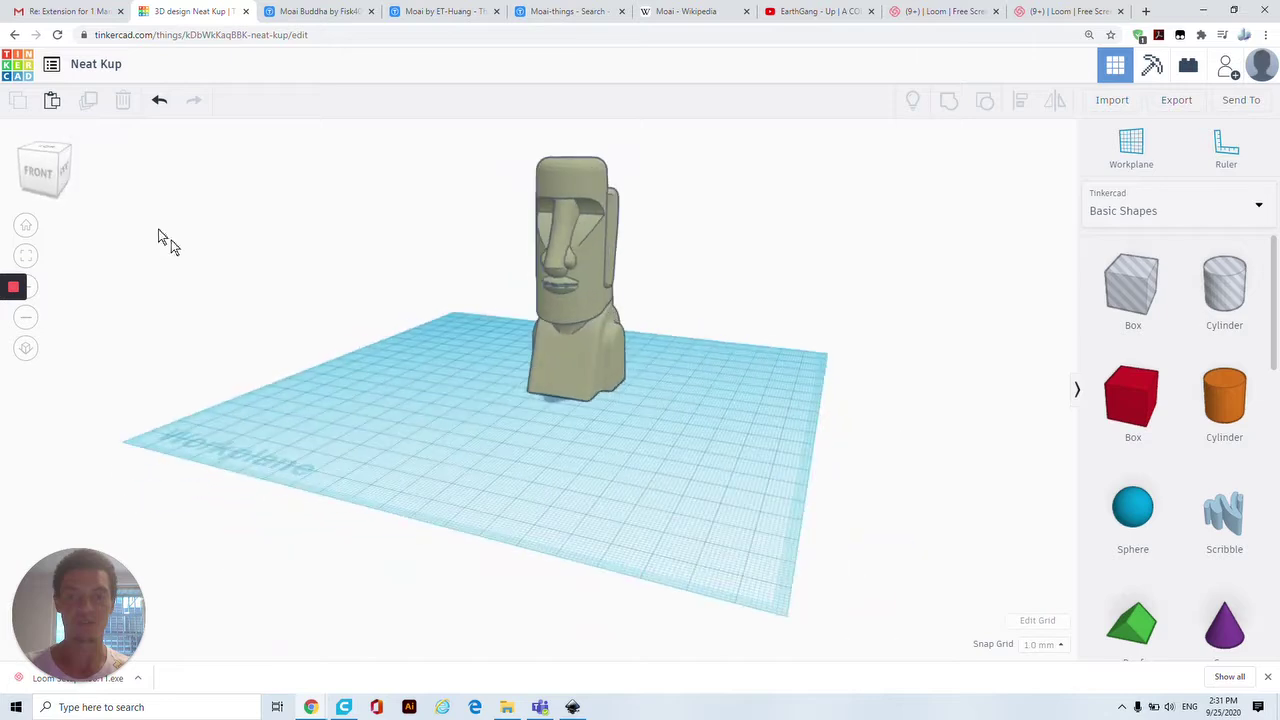
pyautogui.click(58, 174)
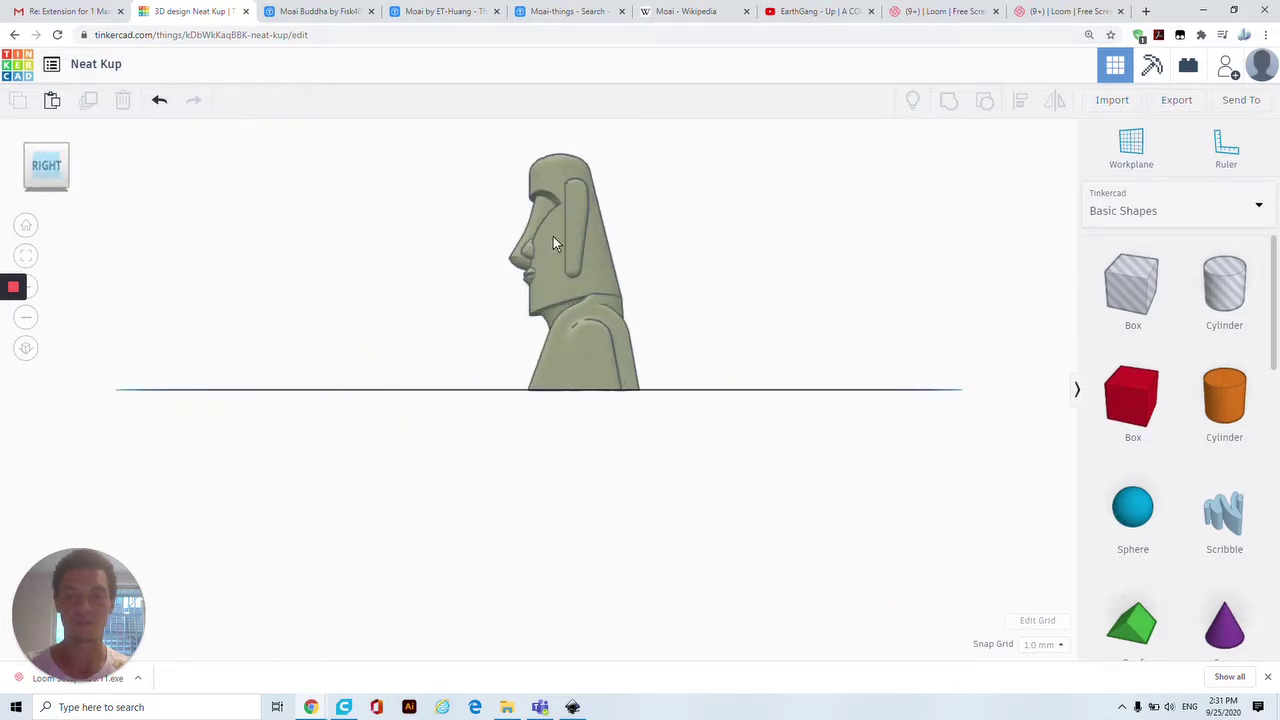
pyautogui.moveTo(946, 287); pyautogui.dragTo(755, 337)
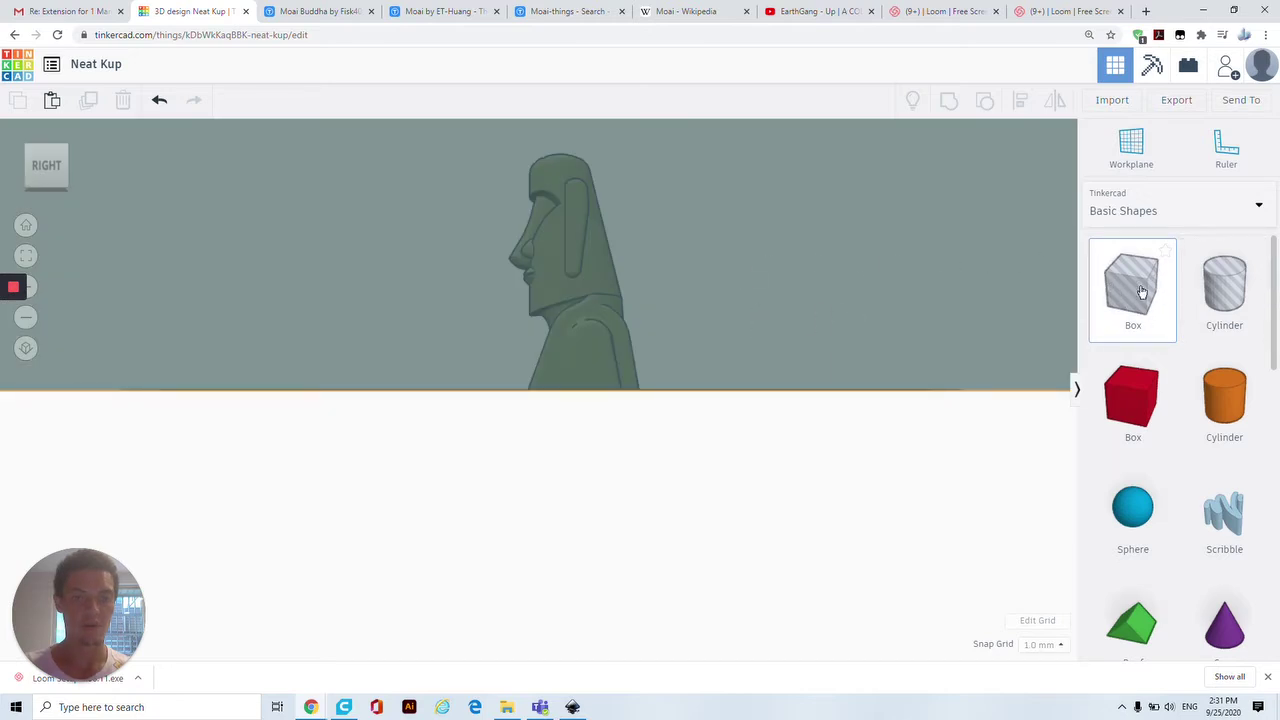
pyautogui.moveTo(810, 452); pyautogui.dragTo(826, 443)
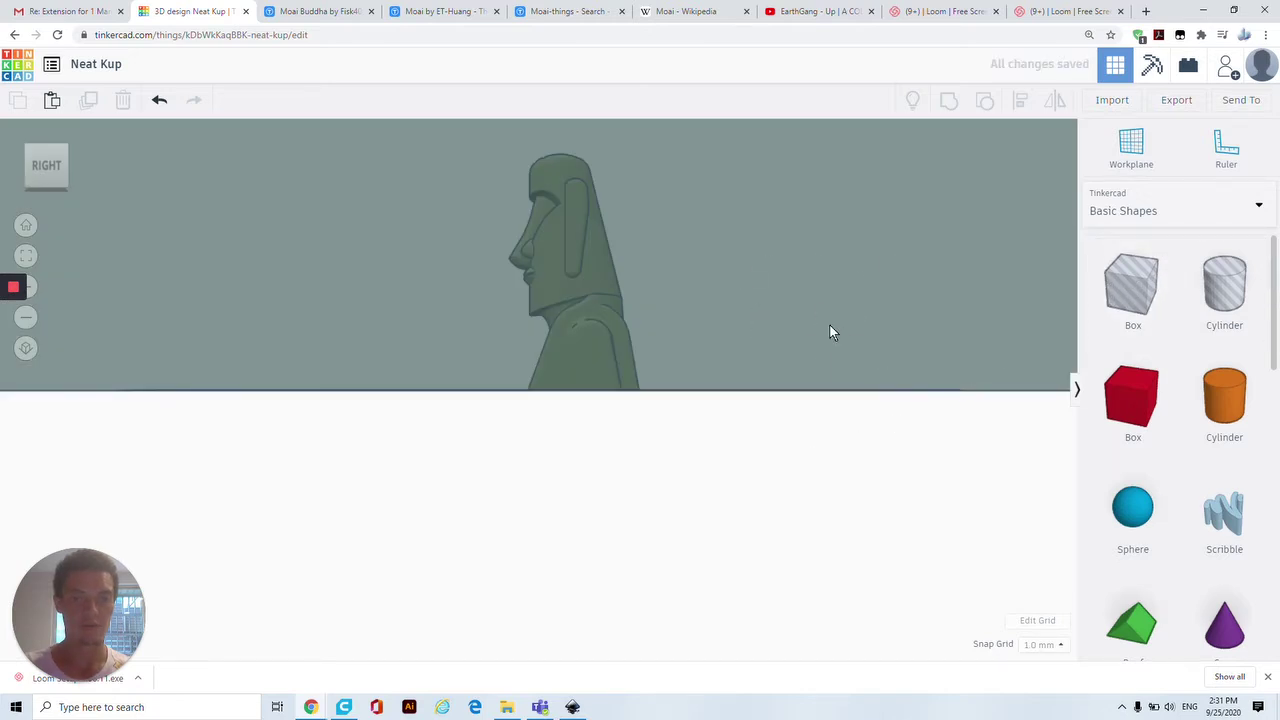
# Step: Bring the distant hole box over to the statue and position it at the front of the base, below the chin
pyautogui.scroll(-4, 830, 332)
pyautogui.scroll(2, 585, 317)
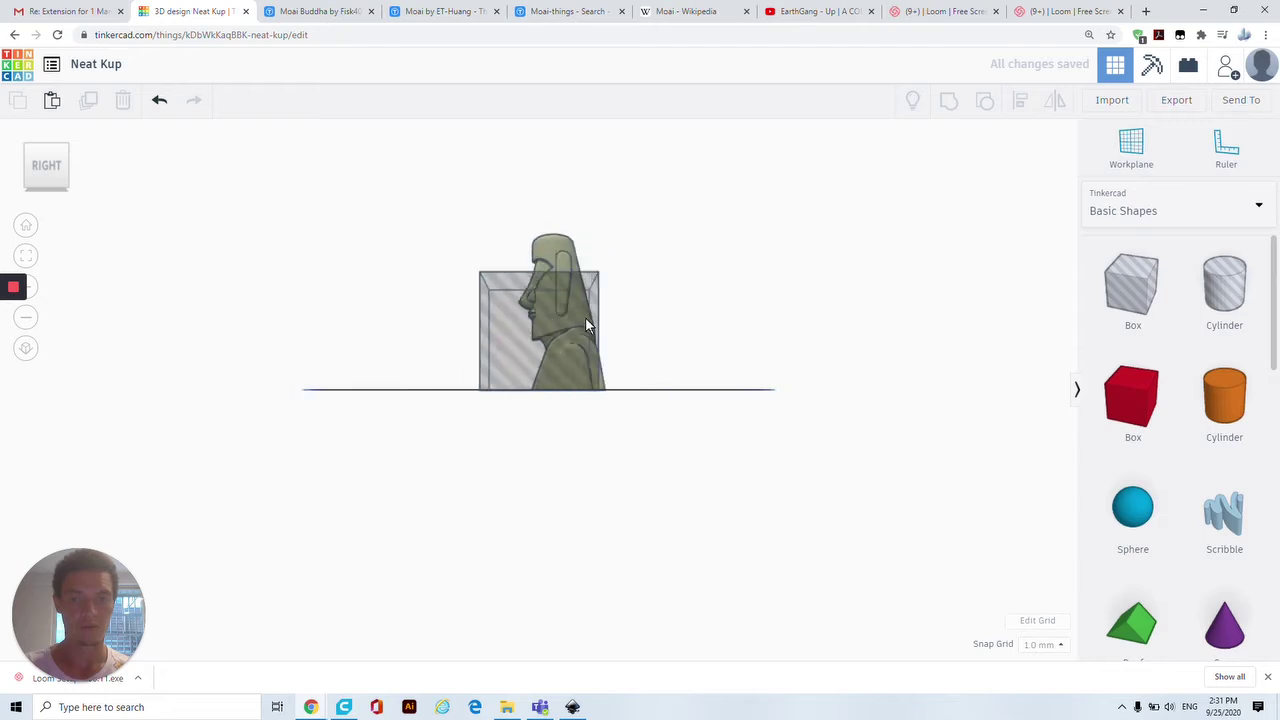
pyautogui.moveTo(585, 317); pyautogui.dragTo(621, 291, button='right')
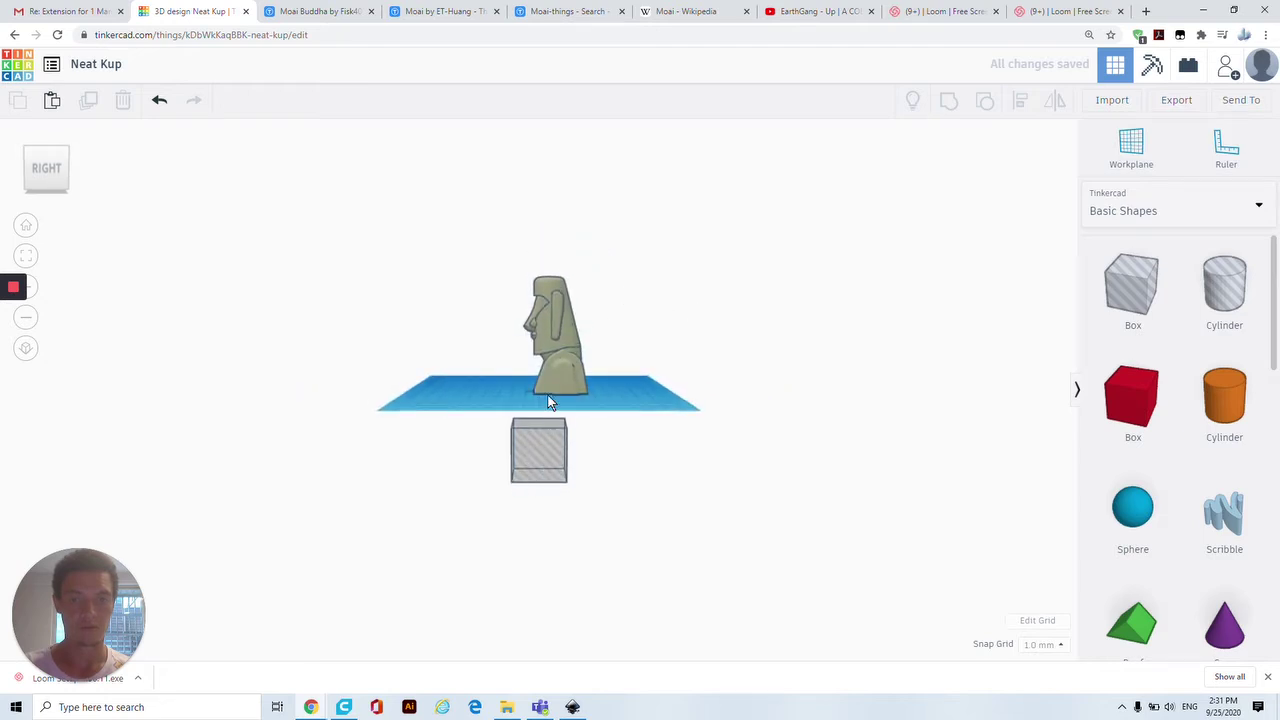
pyautogui.moveTo(548, 402); pyautogui.dragTo(548, 384)
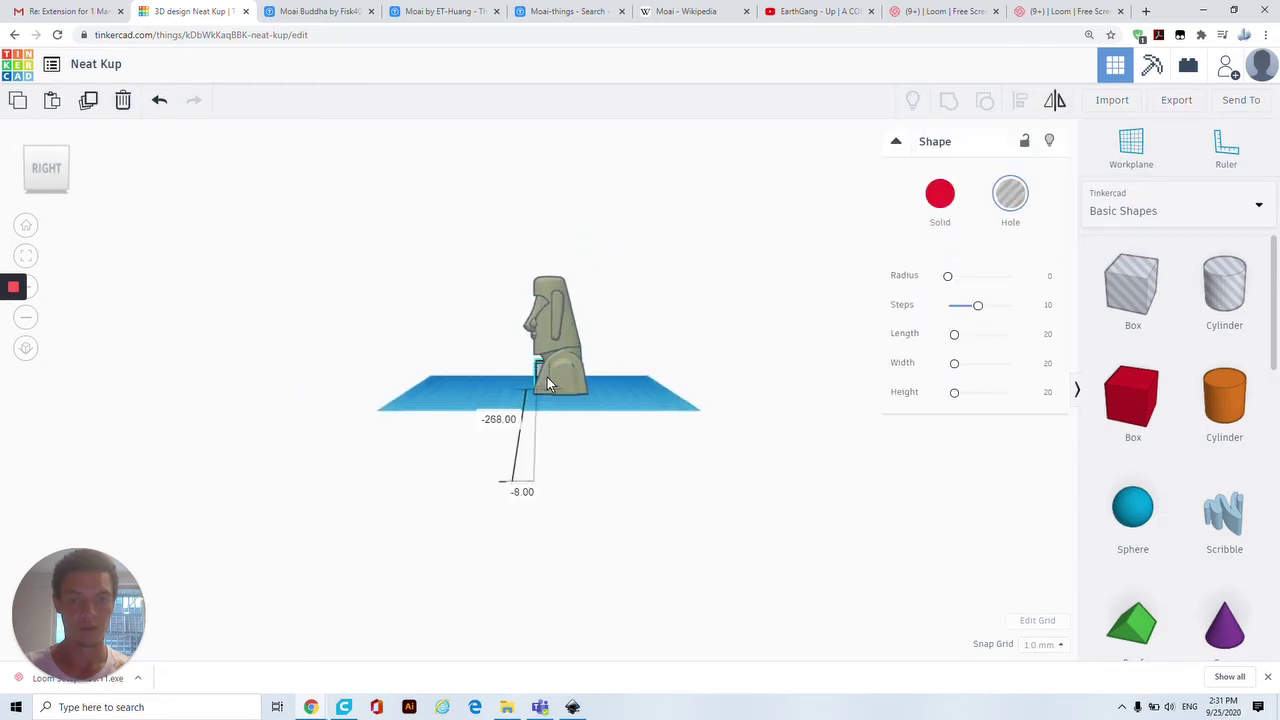
pyautogui.click(40, 162)
pyautogui.click(40, 180)
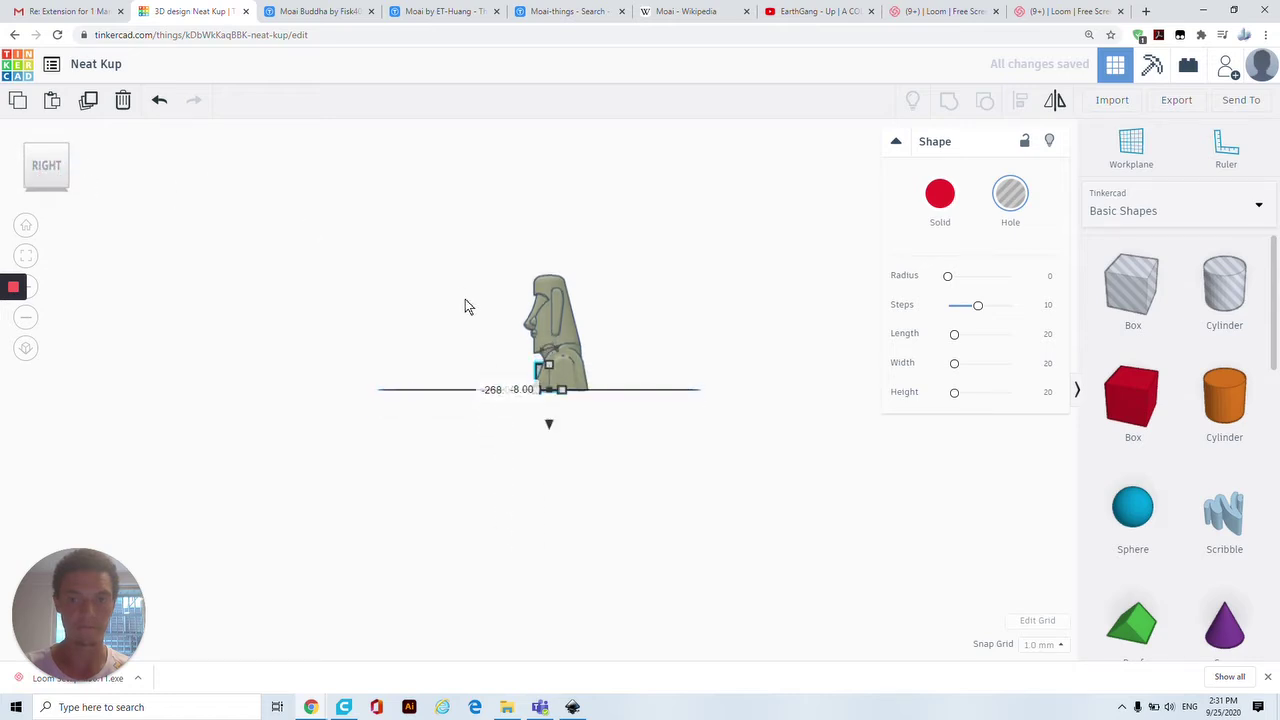
pyautogui.scroll(5, 535, 347)
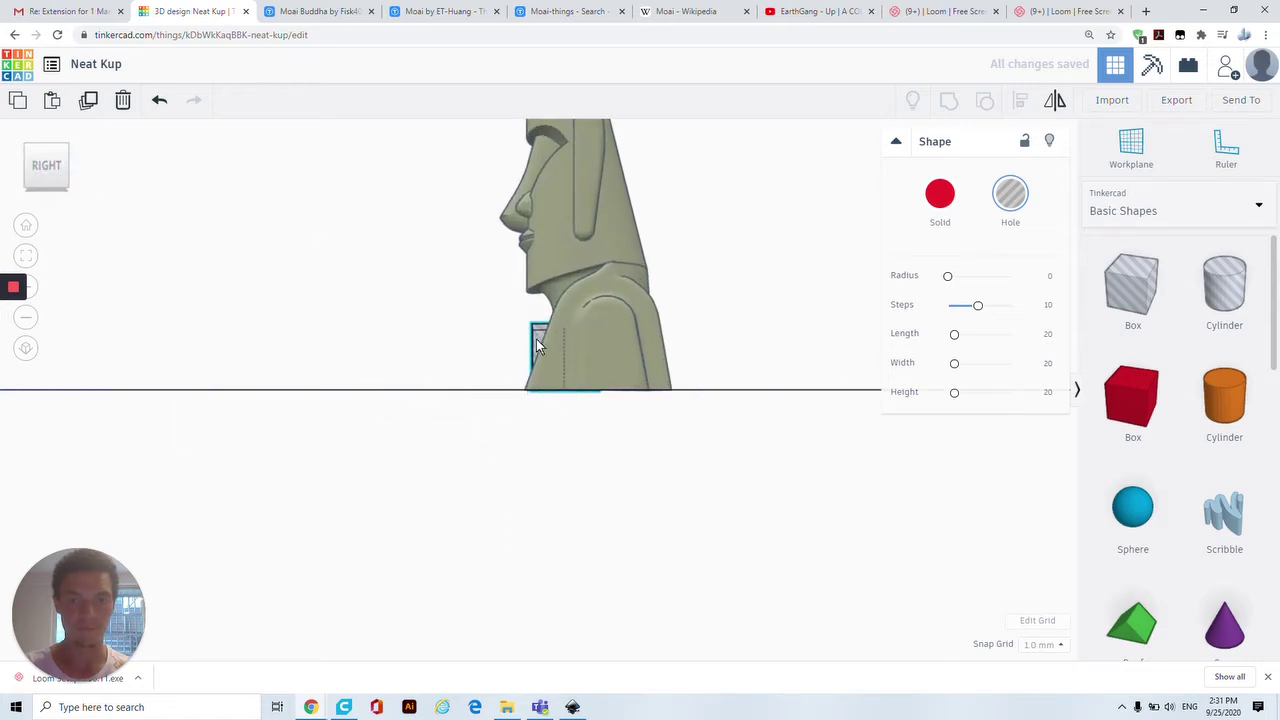
pyautogui.moveTo(537, 365); pyautogui.dragTo(503, 393)
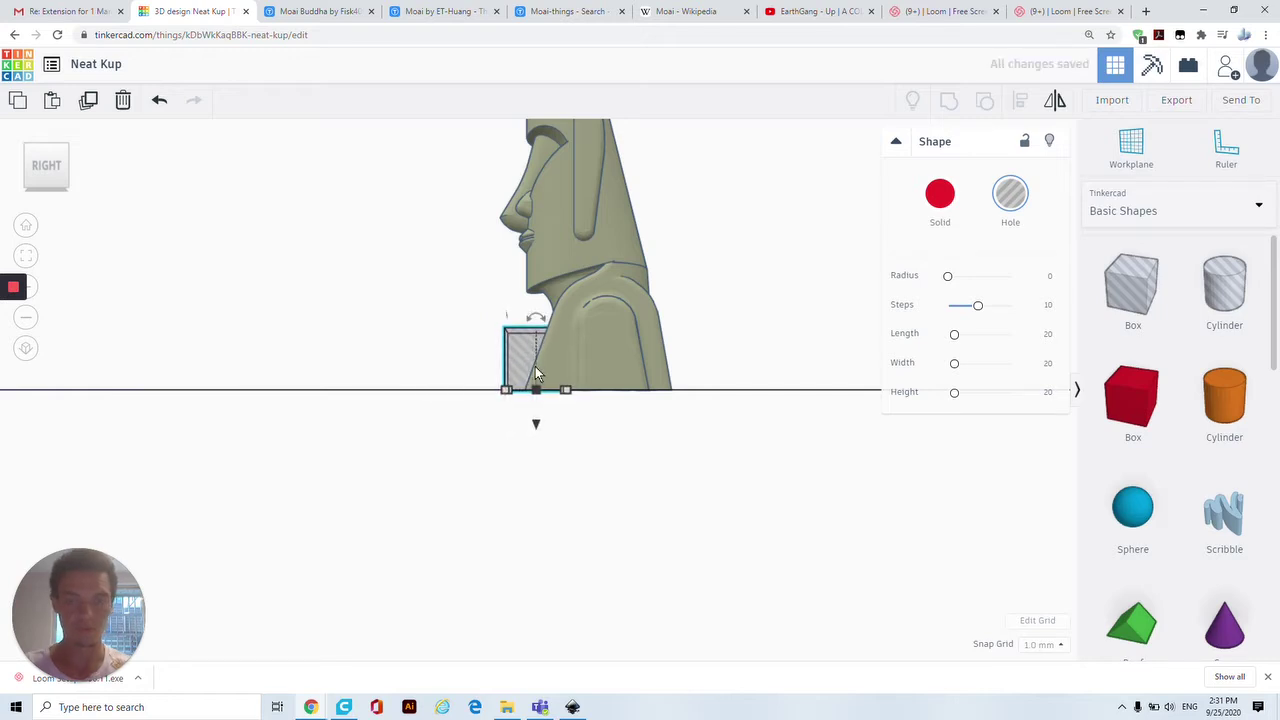
# Step: Nudge the hole box sideways out of the statue until it sits beside the right side of the base
pyautogui.press('Down')
pyautogui.press('Down')
pyautogui.press('Down')
pyautogui.press('Down')
pyautogui.press('Down')
pyautogui.press('Down')
pyautogui.press('Down')
pyautogui.press('Down')
pyautogui.press('Down')
pyautogui.press('Down')
pyautogui.press('Down')
pyautogui.press('Down')
pyautogui.press('Down')
pyautogui.press('Down')
pyautogui.press('Down')
pyautogui.press('Down')
pyautogui.press('Down')
pyautogui.press('Down')
pyautogui.press('Down')
pyautogui.press('Down')
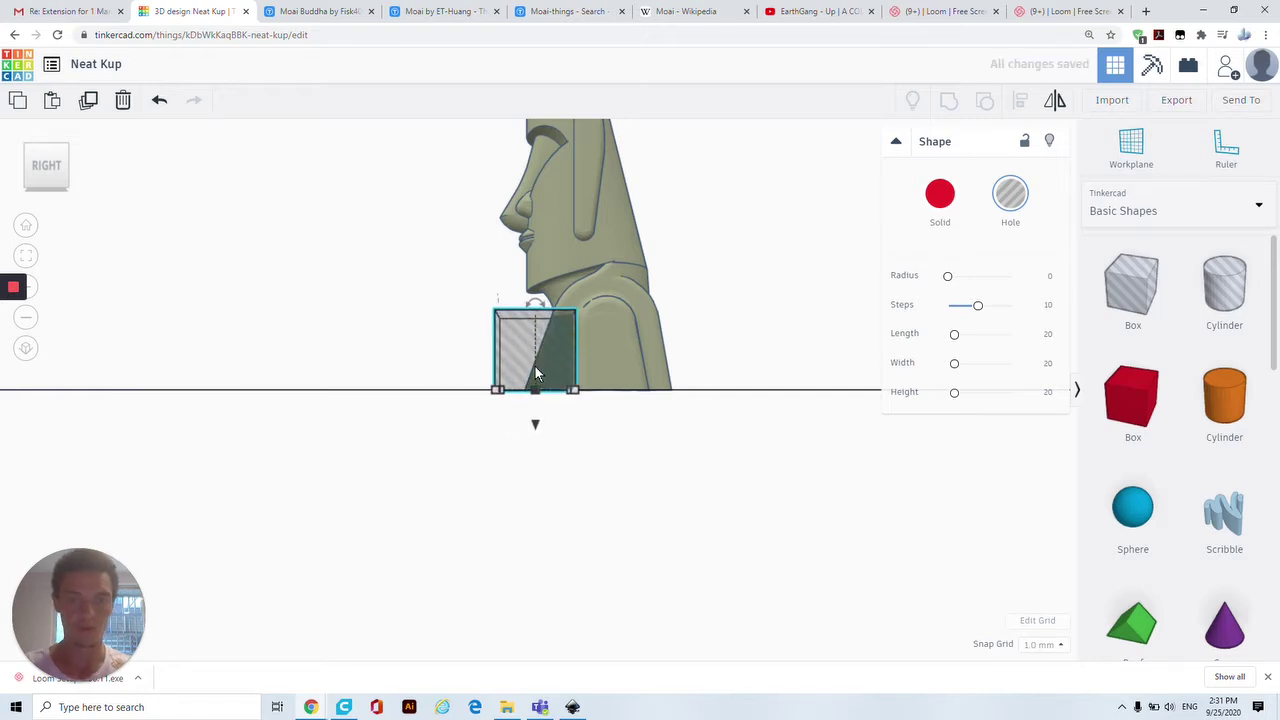
pyautogui.press('Down')
pyautogui.press('Down')
pyautogui.press('Down')
pyautogui.press('Down')
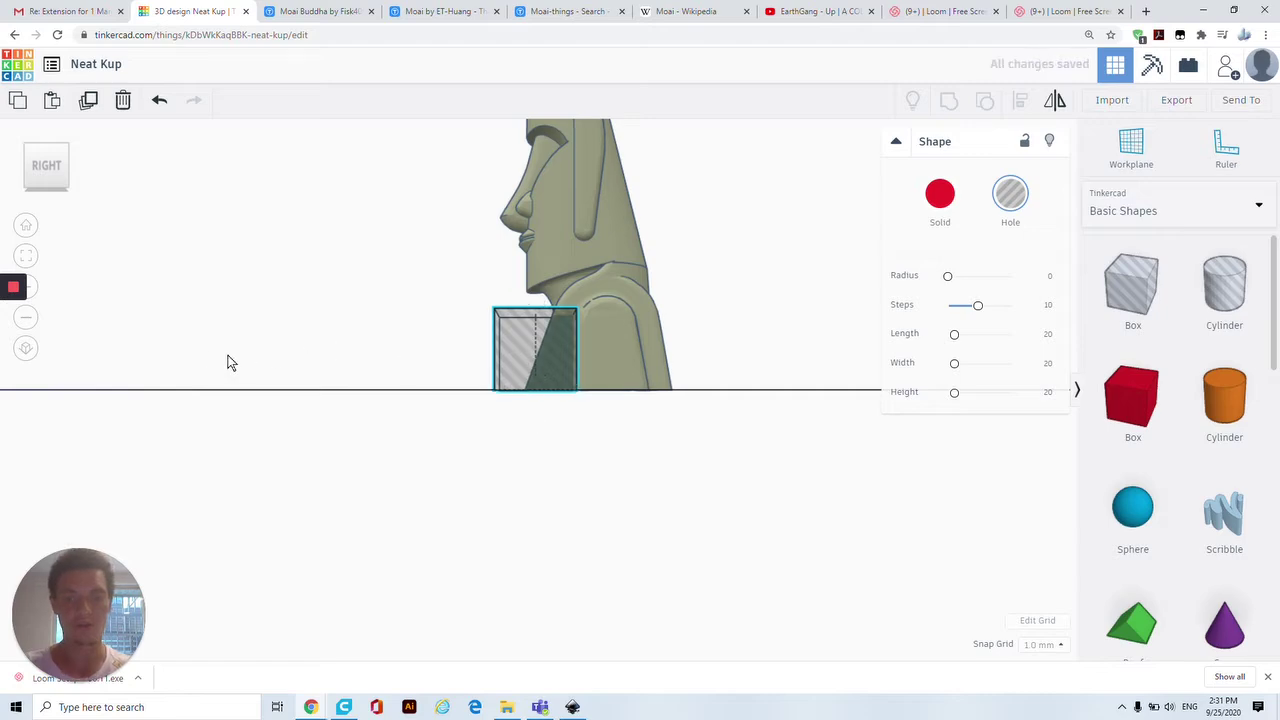
# Step: Stretch the hole box so that it extends across the statue's base
pyautogui.moveTo(229, 360); pyautogui.dragTo(556, 393, button='right')
pyautogui.moveTo(593, 399); pyautogui.dragTo(485, 410)
pyautogui.moveTo(757, 404); pyautogui.dragTo(397, 385, button='right')
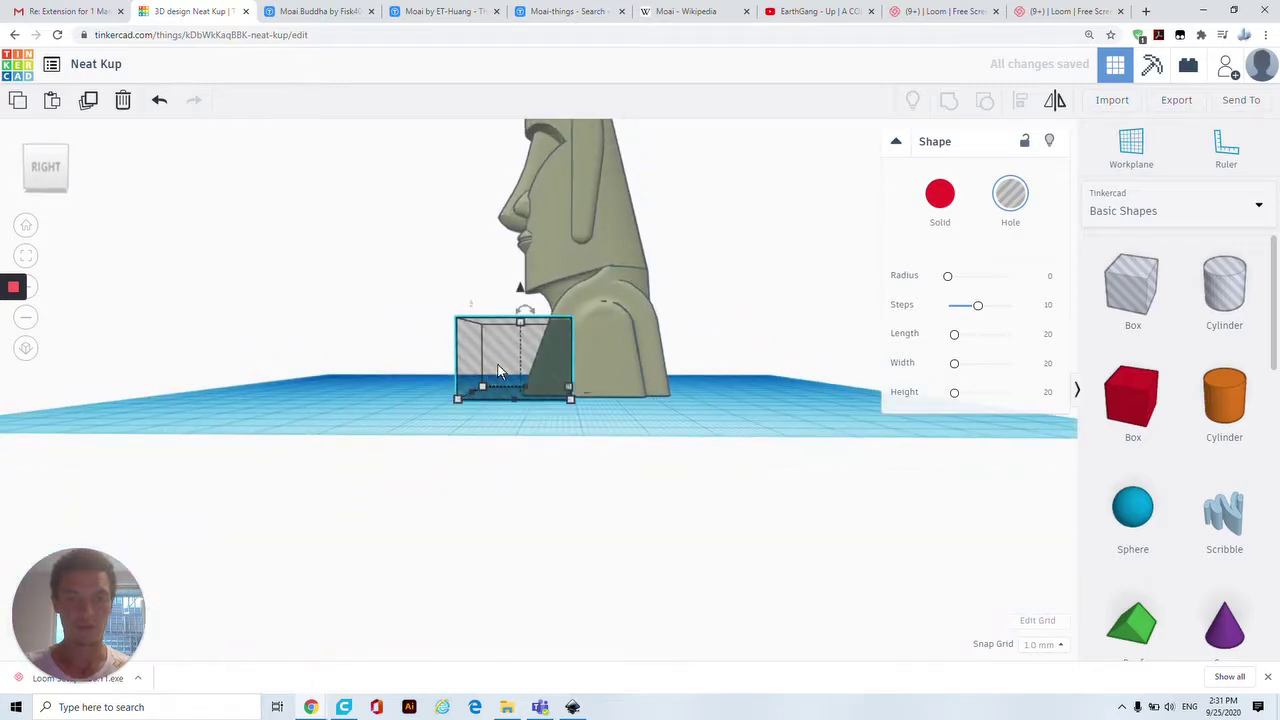
# Step: Move the hole box over the rear part of the statue's base and make it 30 mm tall
pyautogui.moveTo(502, 372); pyautogui.dragTo(636, 279)
pyautogui.click(52, 165)
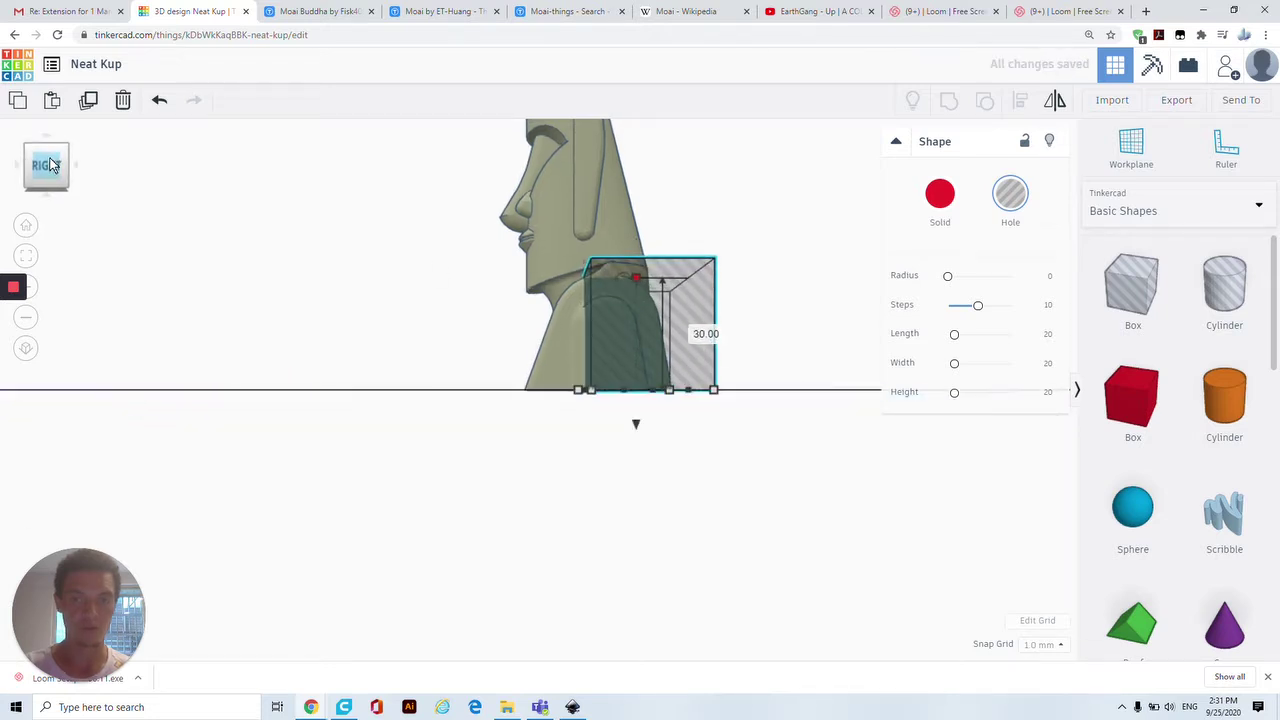
pyautogui.moveTo(627, 220); pyautogui.dragTo(648, 318, button='right')
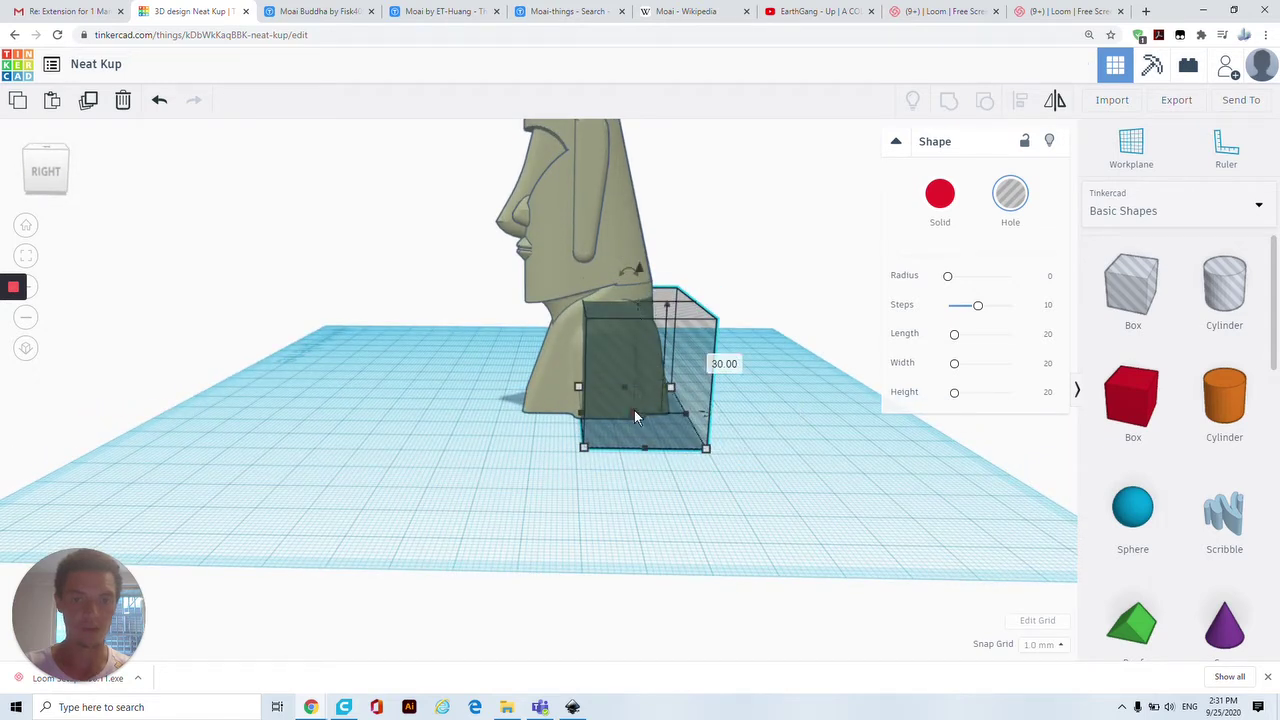
pyautogui.moveTo(634, 412); pyautogui.dragTo(641, 402)
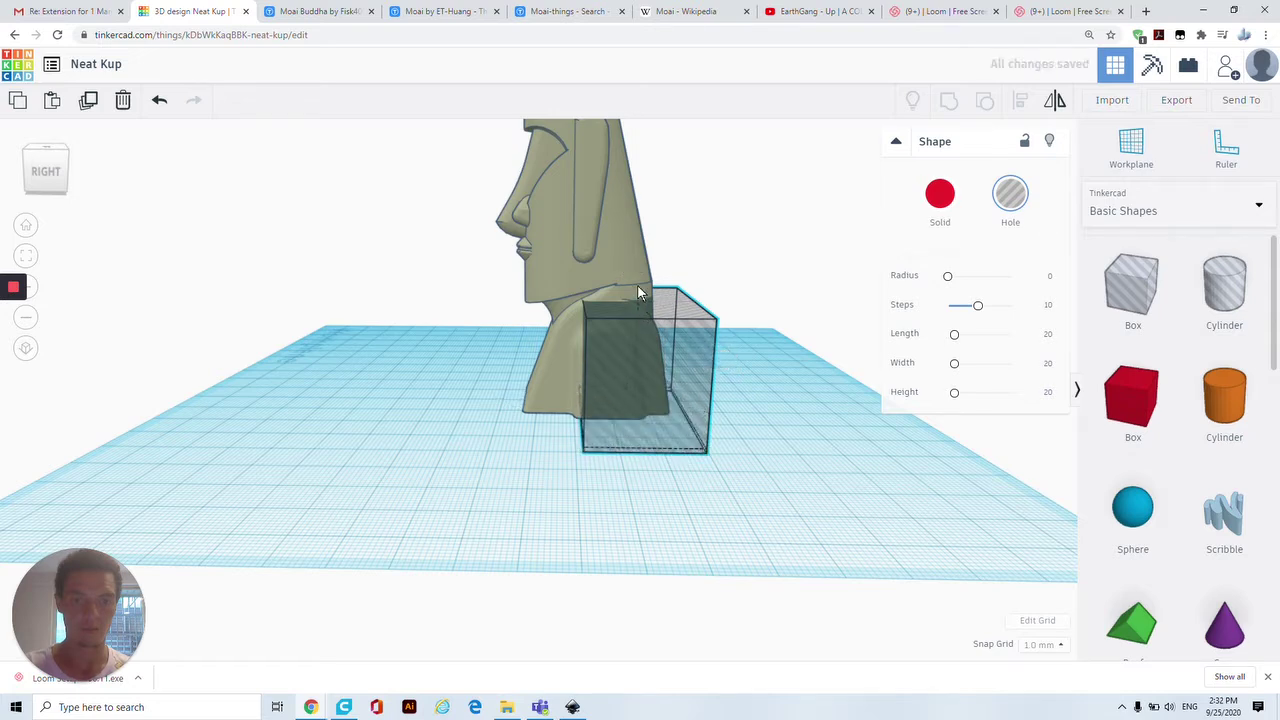
# Step: Undo the last change and raise the top of the hole box to about the statue's neck line
pyautogui.click(637, 286)
pyautogui.hotkey('ctrl', 'z')
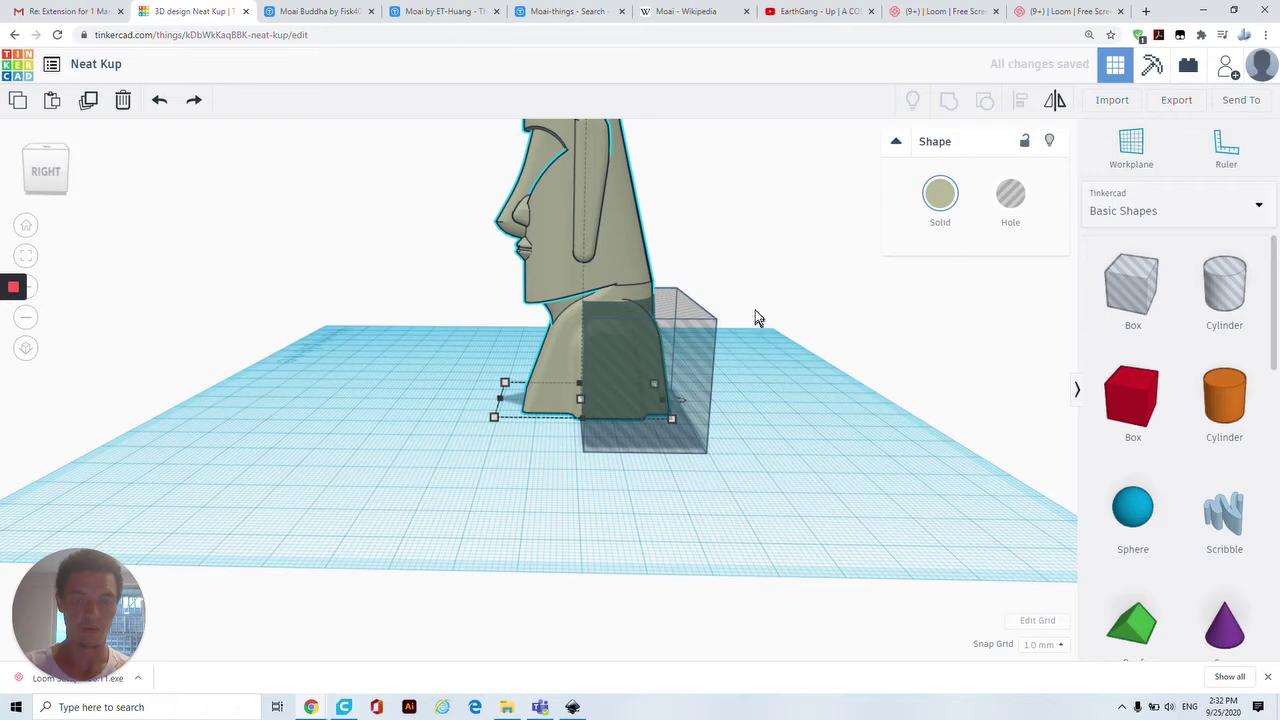
pyautogui.moveTo(757, 318); pyautogui.dragTo(749, 290, button='right')
pyautogui.click(660, 282)
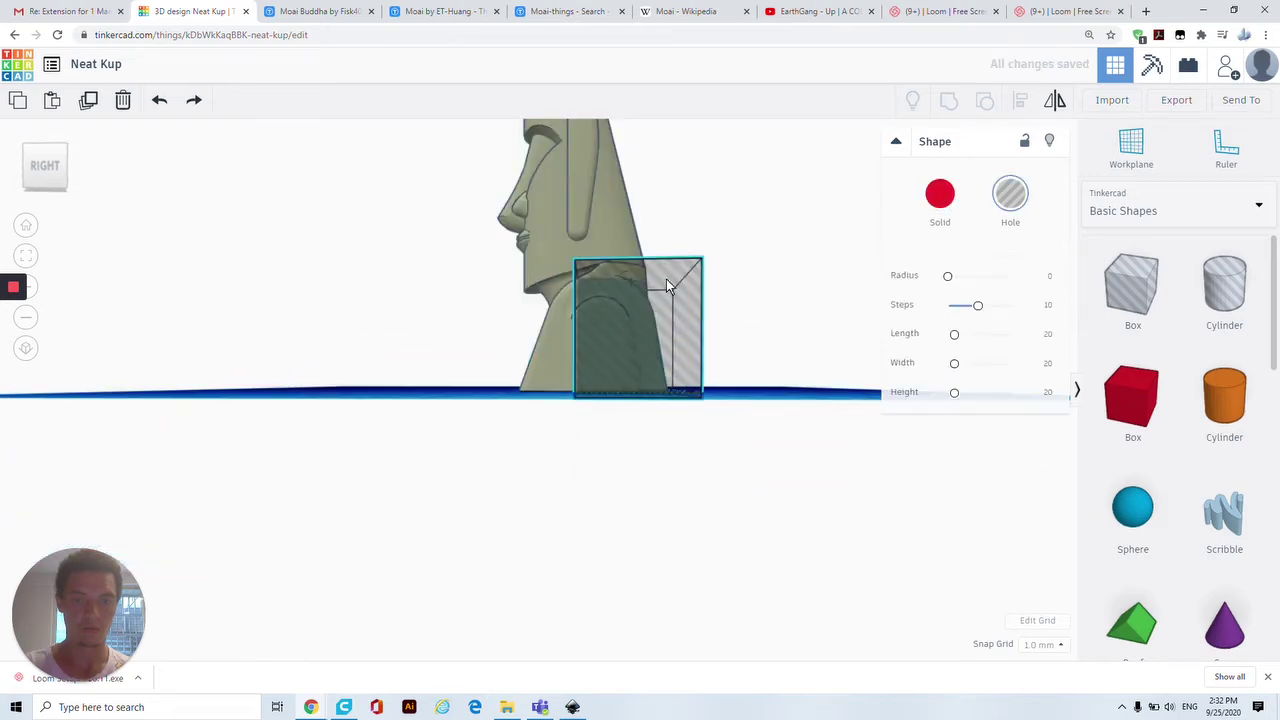
pyautogui.moveTo(635, 278); pyautogui.dragTo(635, 260)
pyautogui.moveTo(770, 248); pyautogui.dragTo(766, 266, button='right')
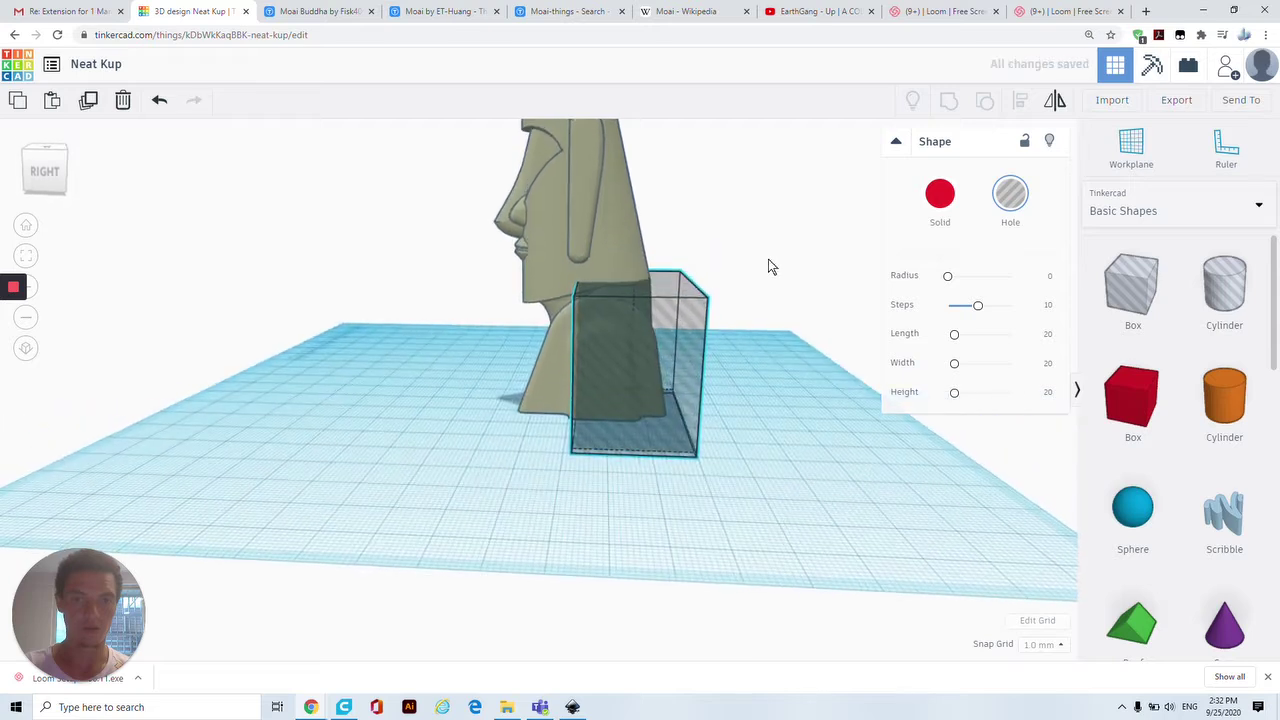
pyautogui.moveTo(633, 282); pyautogui.dragTo(636, 288)
# Step: Shift the hole box backward so it overlaps only the back of the base and spans it from side to side
pyautogui.moveTo(621, 345); pyautogui.dragTo(653, 343)
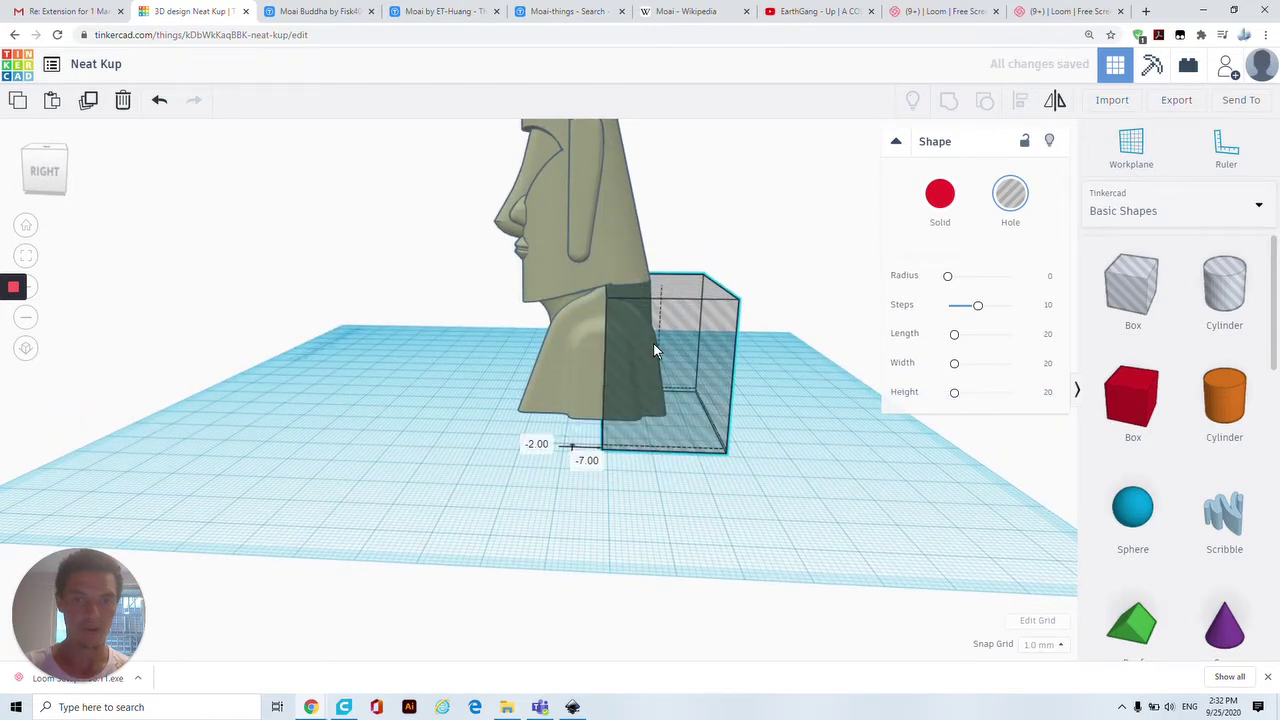
pyautogui.moveTo(654, 342); pyautogui.dragTo(616, 314, button='right')
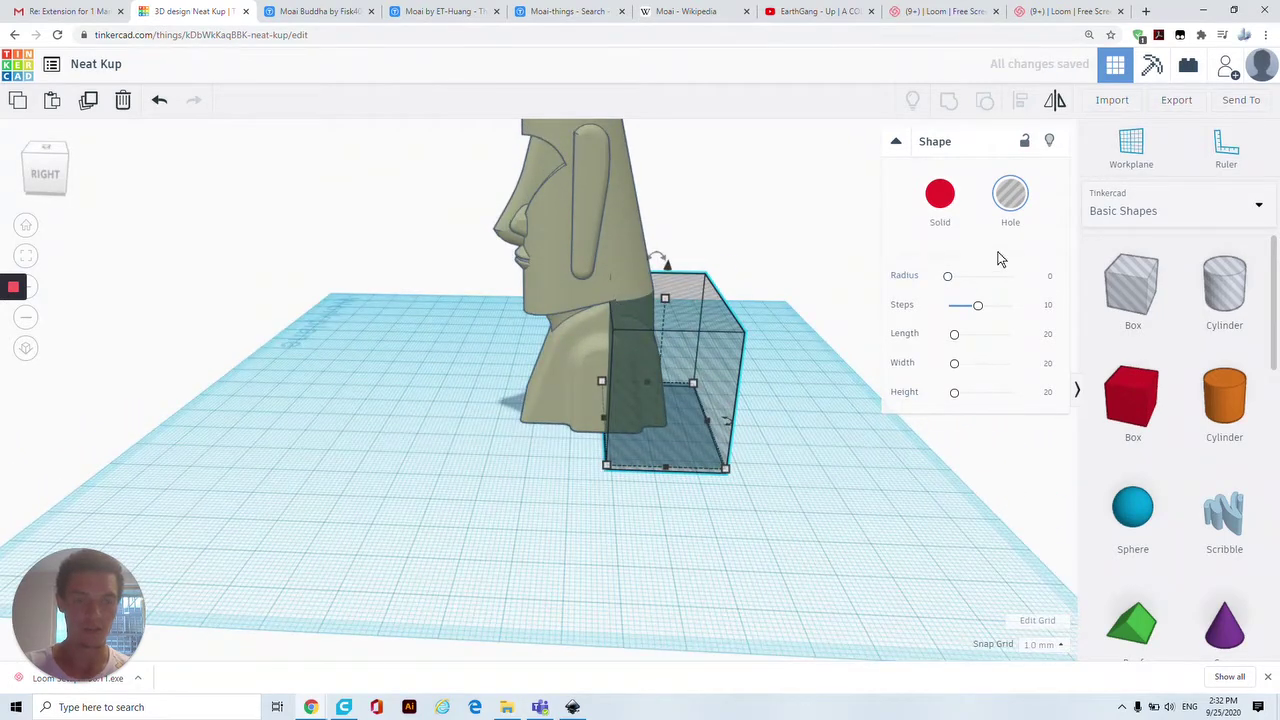
pyautogui.moveTo(800, 397); pyautogui.dragTo(438, 416, button='right')
pyautogui.moveTo(438, 416); pyautogui.dragTo(433, 441)
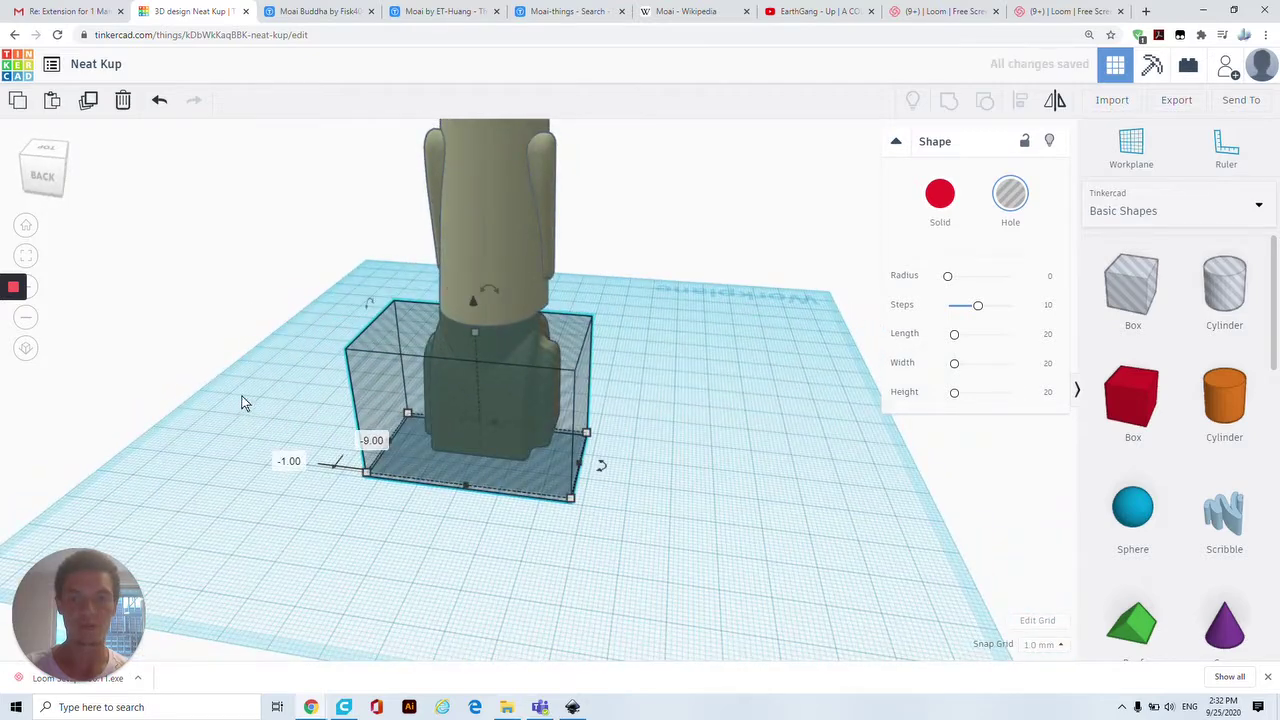
pyautogui.moveTo(600, 463); pyautogui.dragTo(621, 410, button='right')
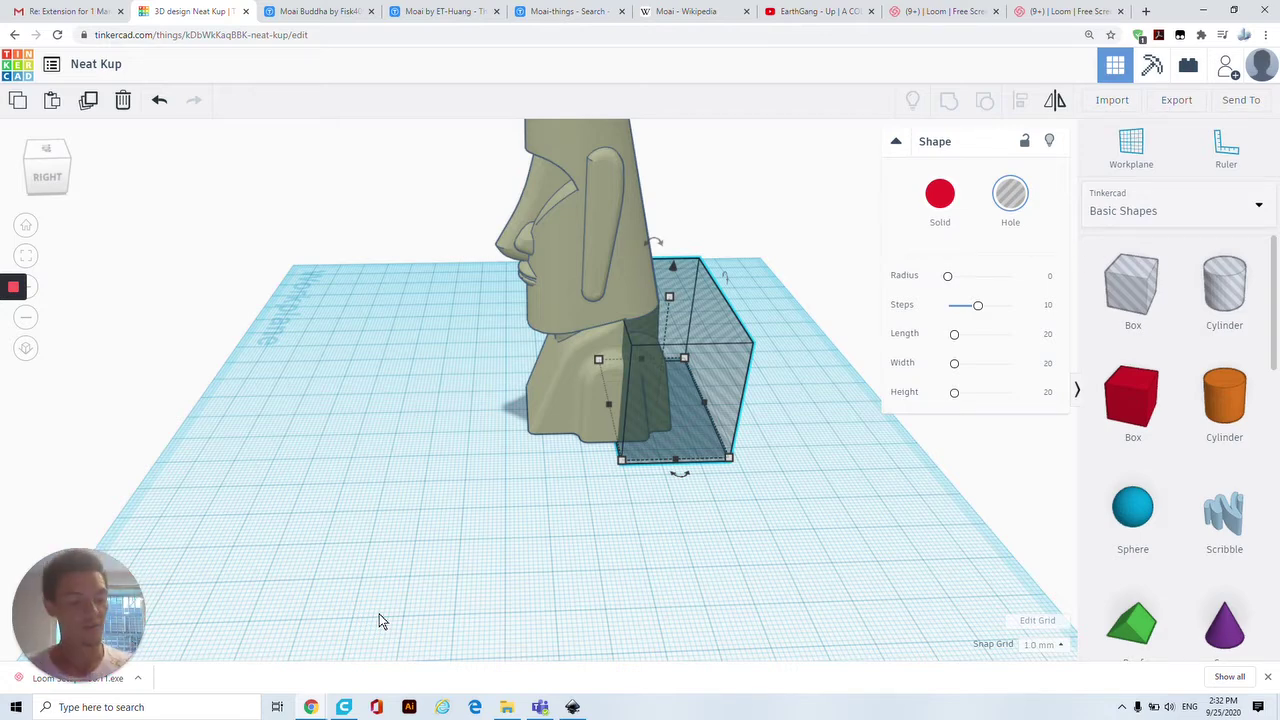
# Step: Add a second hole box at the front of the statue's base and rotate it by -22.5° in side view
pyautogui.moveTo(806, 503); pyautogui.dragTo(816, 468, button='right')
pyautogui.click(1126, 306)
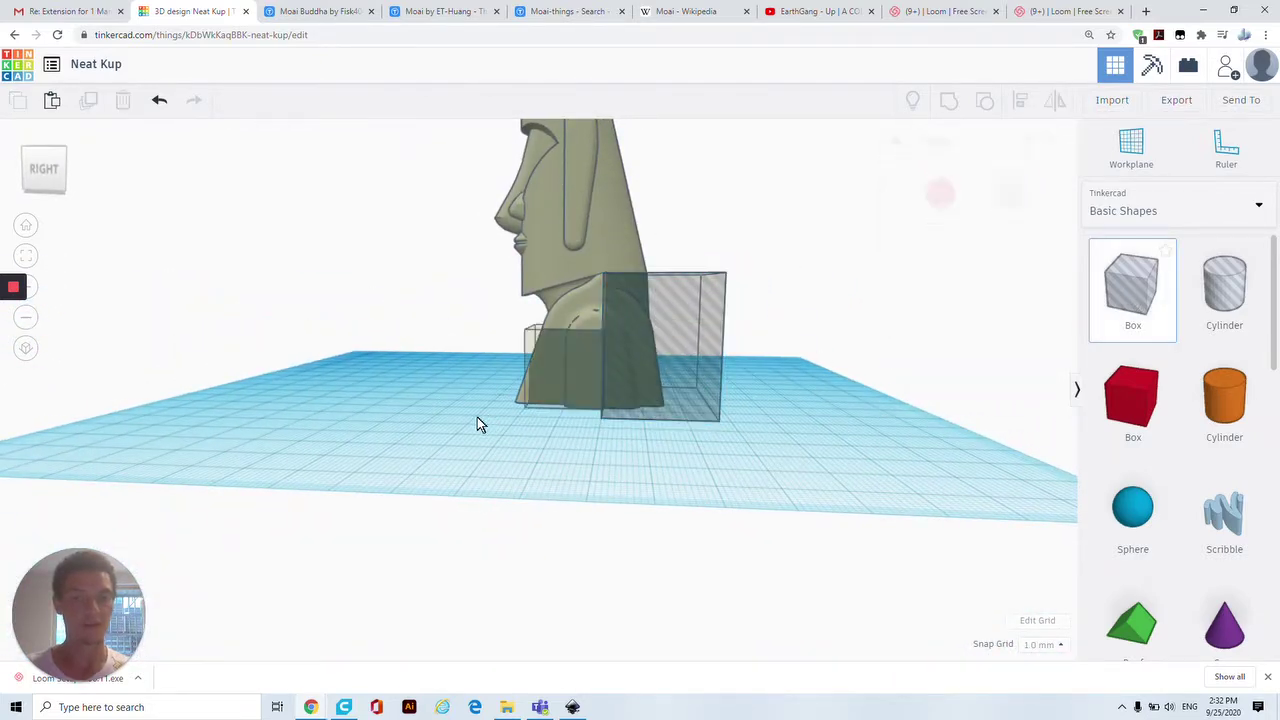
pyautogui.click(503, 402)
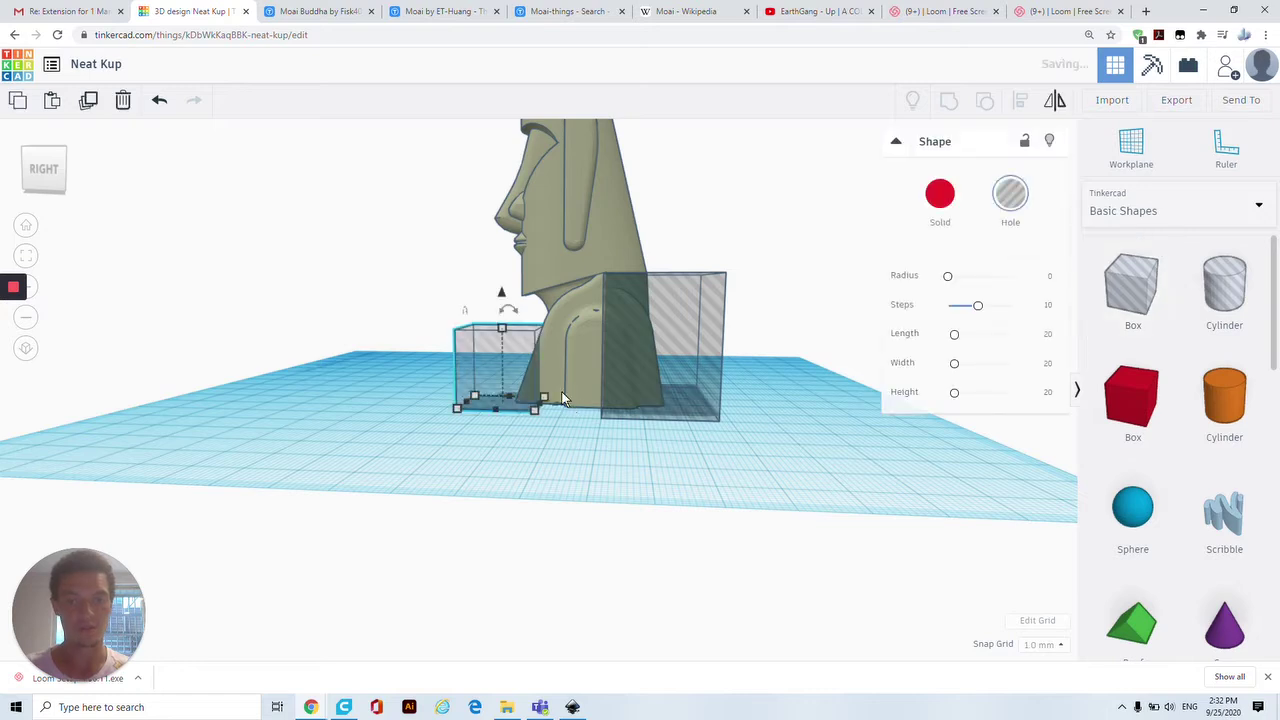
pyautogui.moveTo(501, 308); pyautogui.dragTo(493, 311)
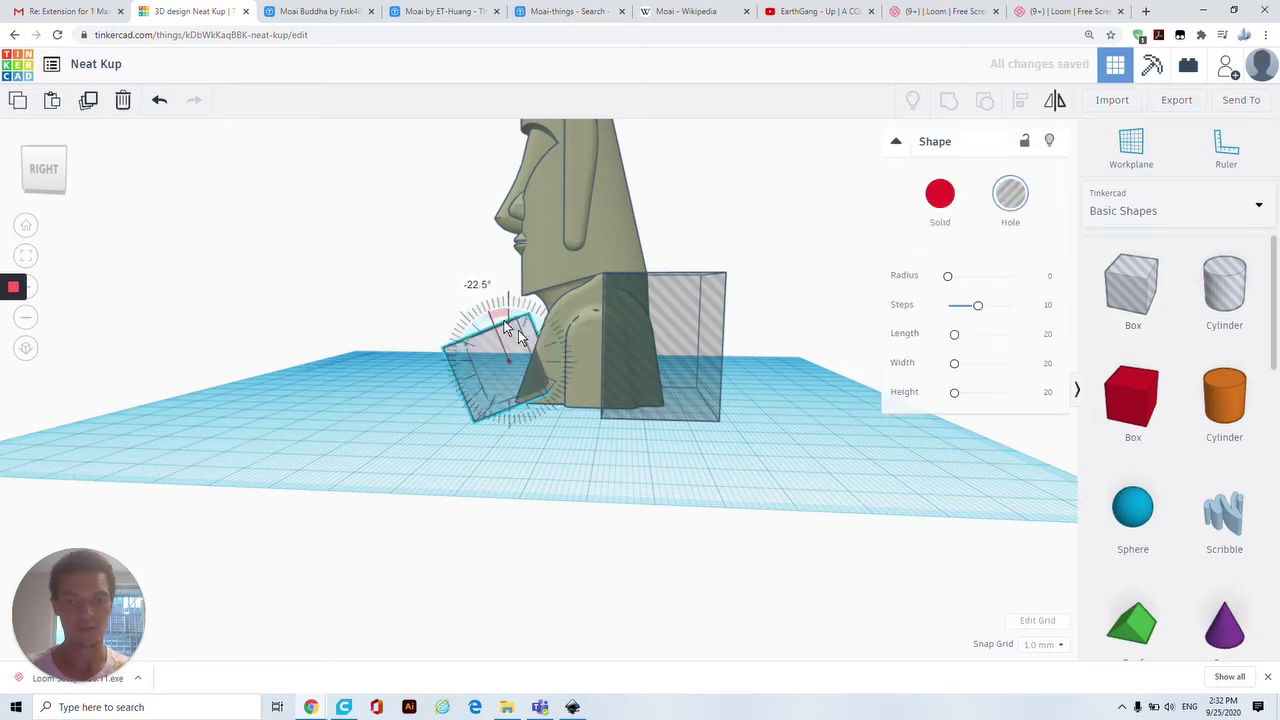
pyautogui.click(519, 358)
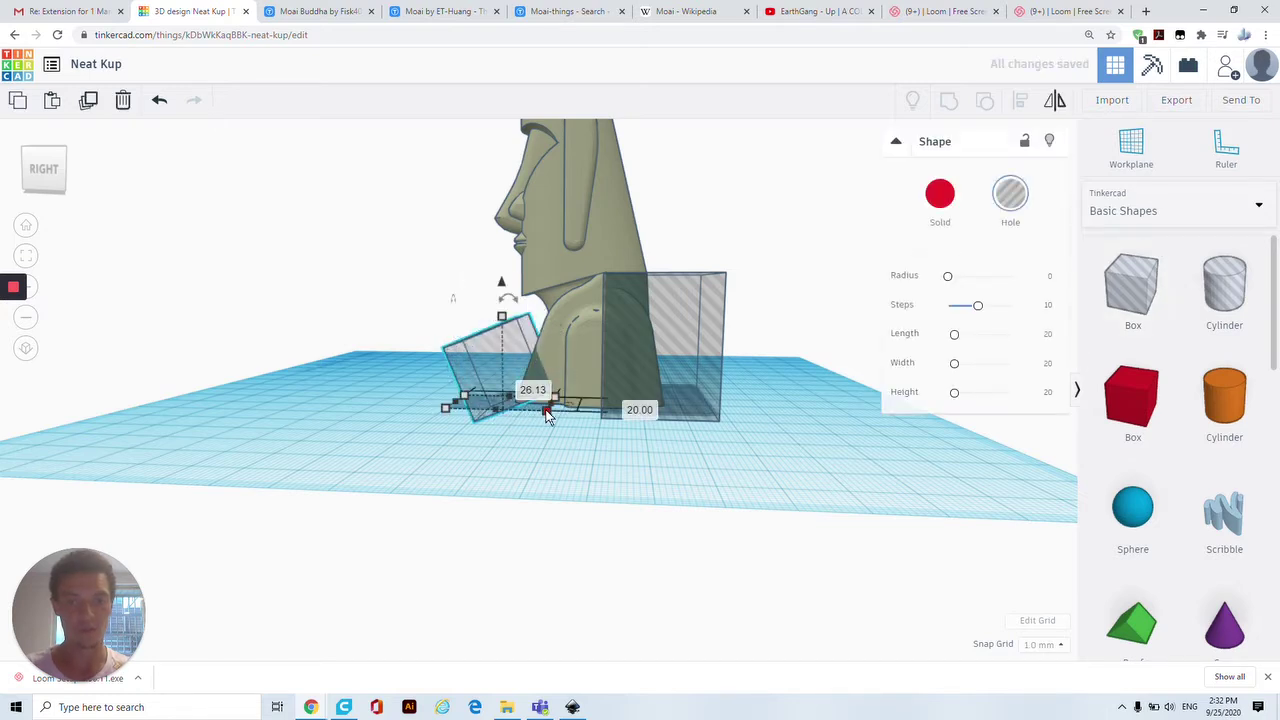
# Step: Enlarge the tilted hole box and move it over the front of the statue's base
pyautogui.moveTo(548, 416)
pyautogui.mouseDown()
pyautogui.moveTo(589, 434)
pyautogui.moveTo(557, 428)
pyautogui.mouseUp()
pyautogui.hotkey('ctrl', 'z')
pyautogui.hotkey('ctrl', 'z')
pyautogui.moveTo(500, 272); pyautogui.dragTo(595, 343)
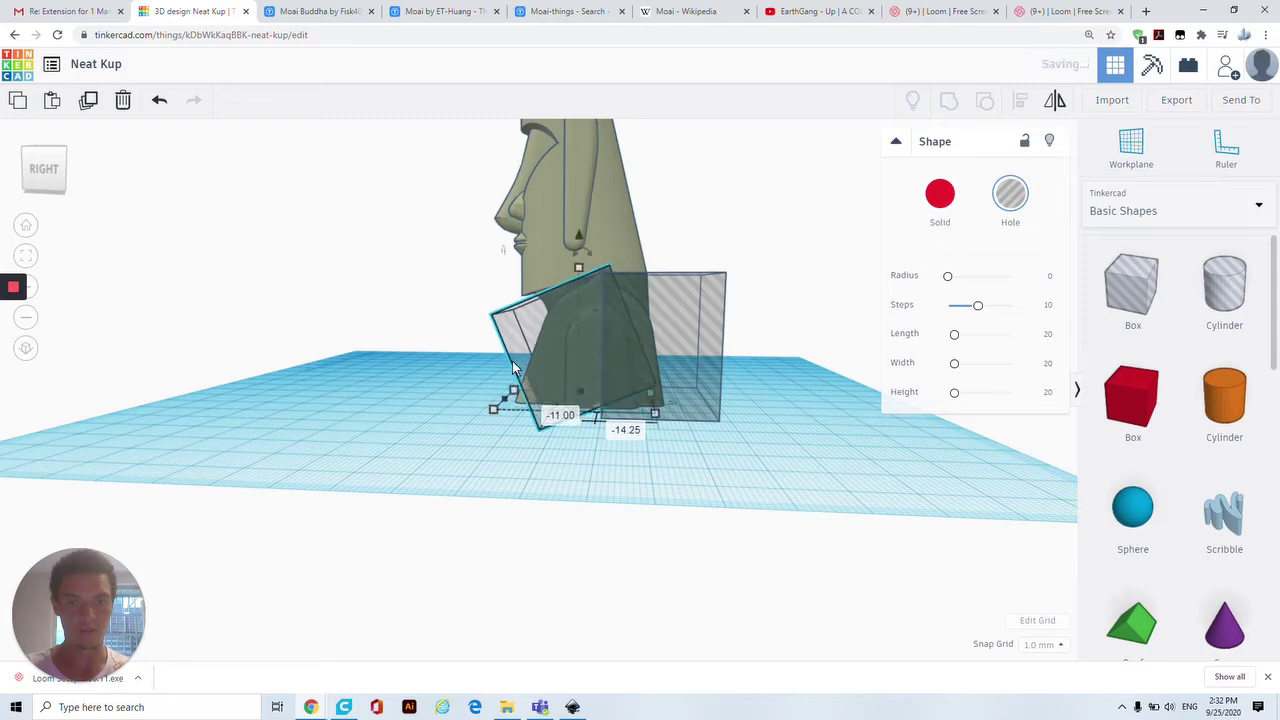
# Step: Turn off grid snapping and fine-tune the front hole box's tilt with rotations of 3° and -6°
pyautogui.moveTo(376, 369)
pyautogui.mouseDown(button='right')
pyautogui.moveTo(400, 380)
pyautogui.moveTo(360, 374)
pyautogui.moveTo(390, 372)
pyautogui.mouseUp(button='right')
pyautogui.moveTo(577, 249); pyautogui.dragTo(592, 245)
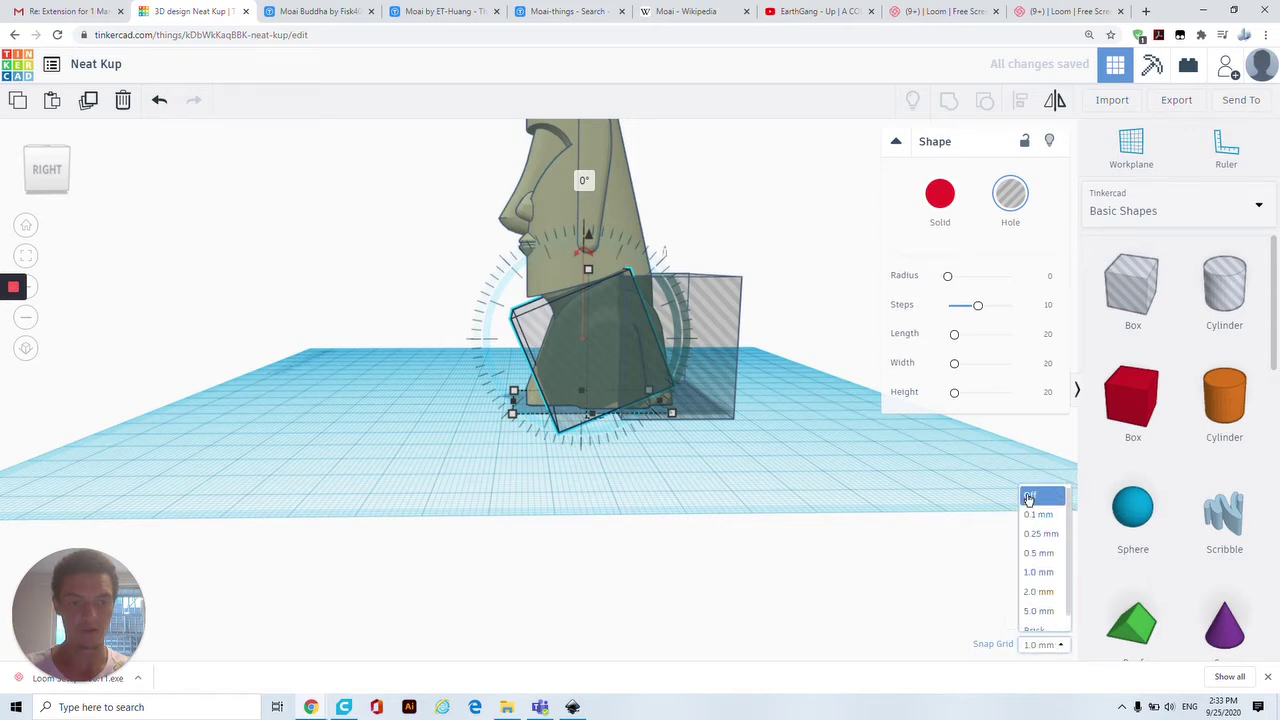
pyautogui.click(1040, 494)
pyautogui.moveTo(587, 258)
pyautogui.mouseDown()
pyautogui.moveTo(608, 250)
pyautogui.moveTo(598, 254)
pyautogui.mouseUp()
pyautogui.moveTo(582, 252)
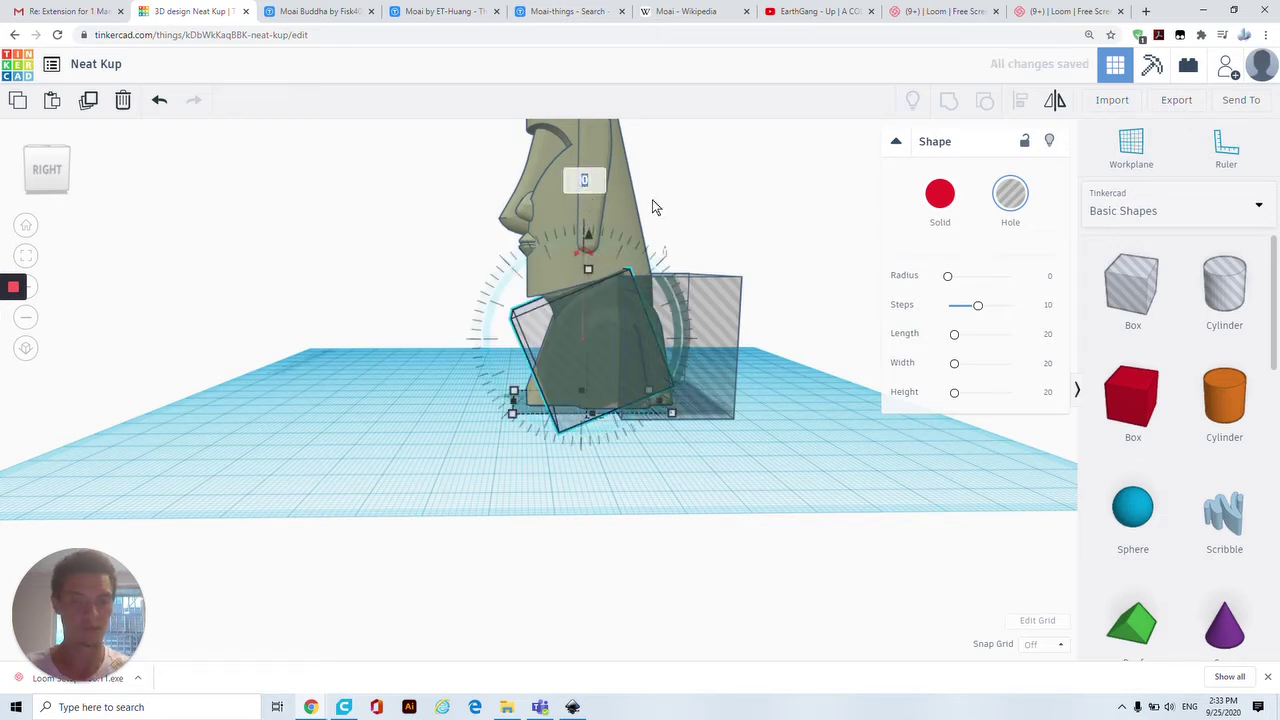
pyautogui.write('3')
pyautogui.press('Return')
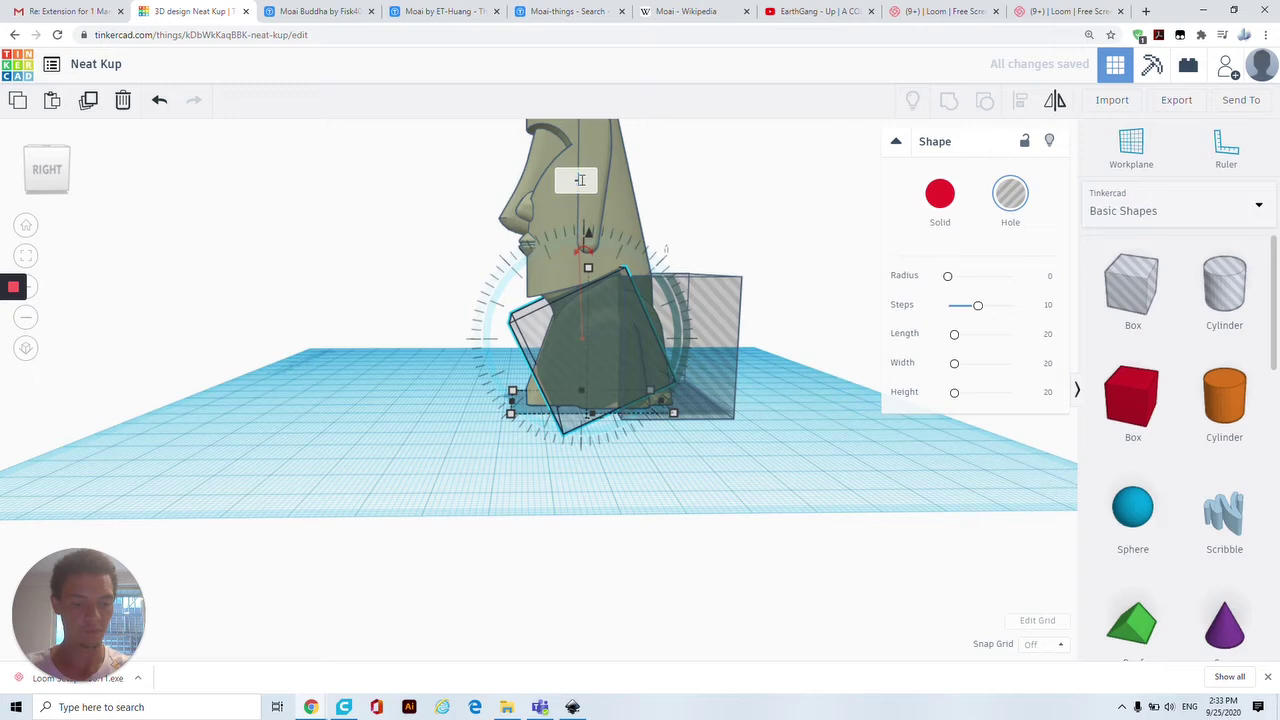
pyautogui.press('Return')
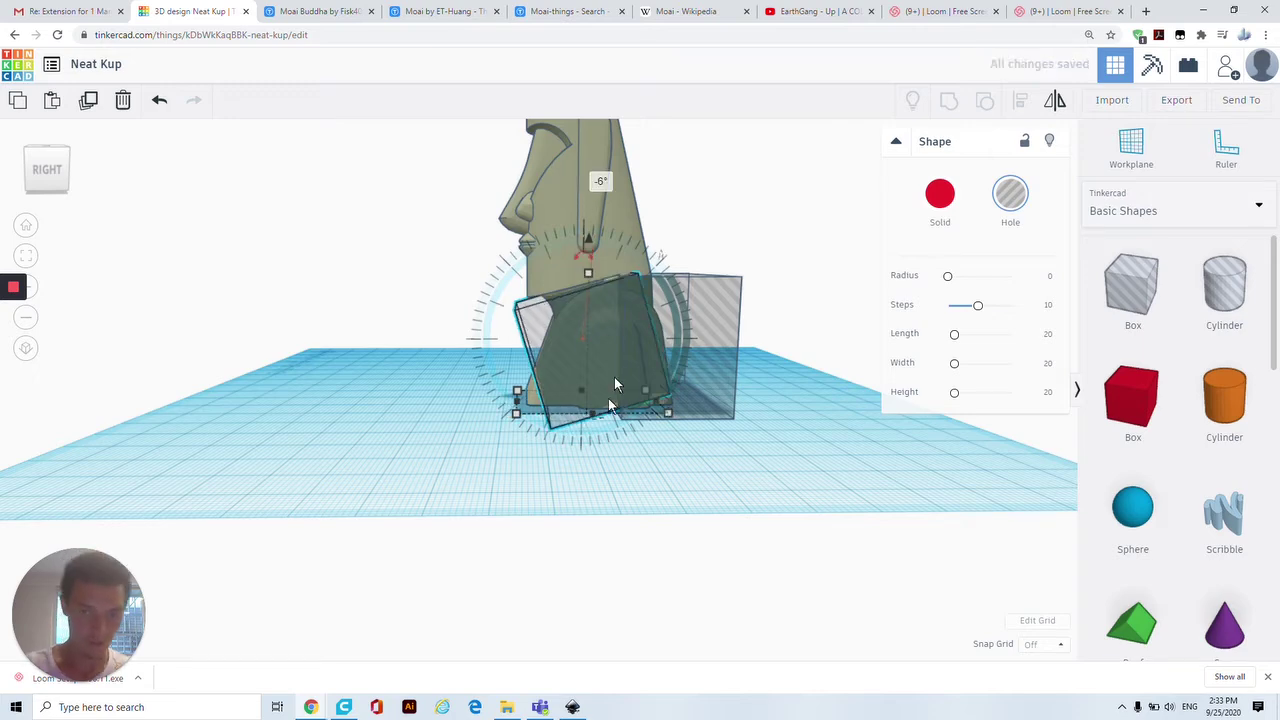
# Step: Slide the tilted hole box forward so its upper face follows the underside of the jaw, and shift it sideways across the base
pyautogui.scroll(1, 585, 364)
pyautogui.scroll(5, 585, 364)
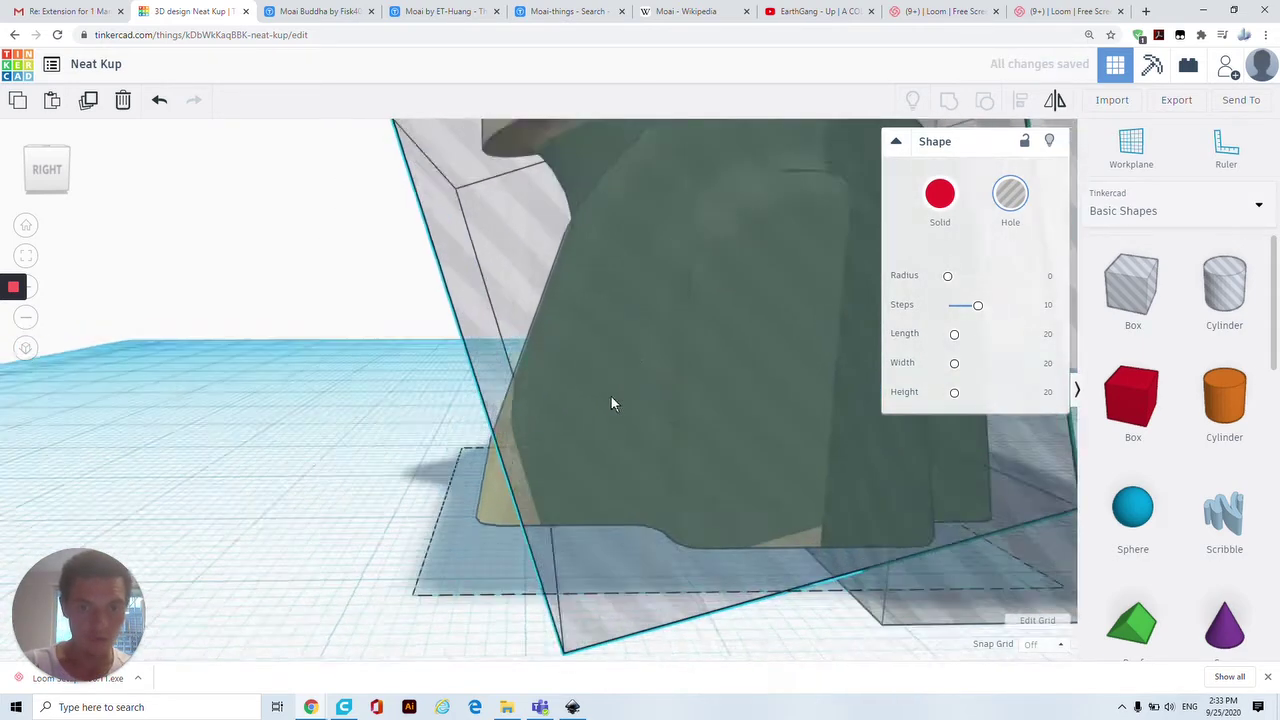
pyautogui.moveTo(573, 456); pyautogui.dragTo(546, 418, button='right')
pyautogui.moveTo(546, 418); pyautogui.dragTo(513, 410)
pyautogui.scroll(-5, 64, 350)
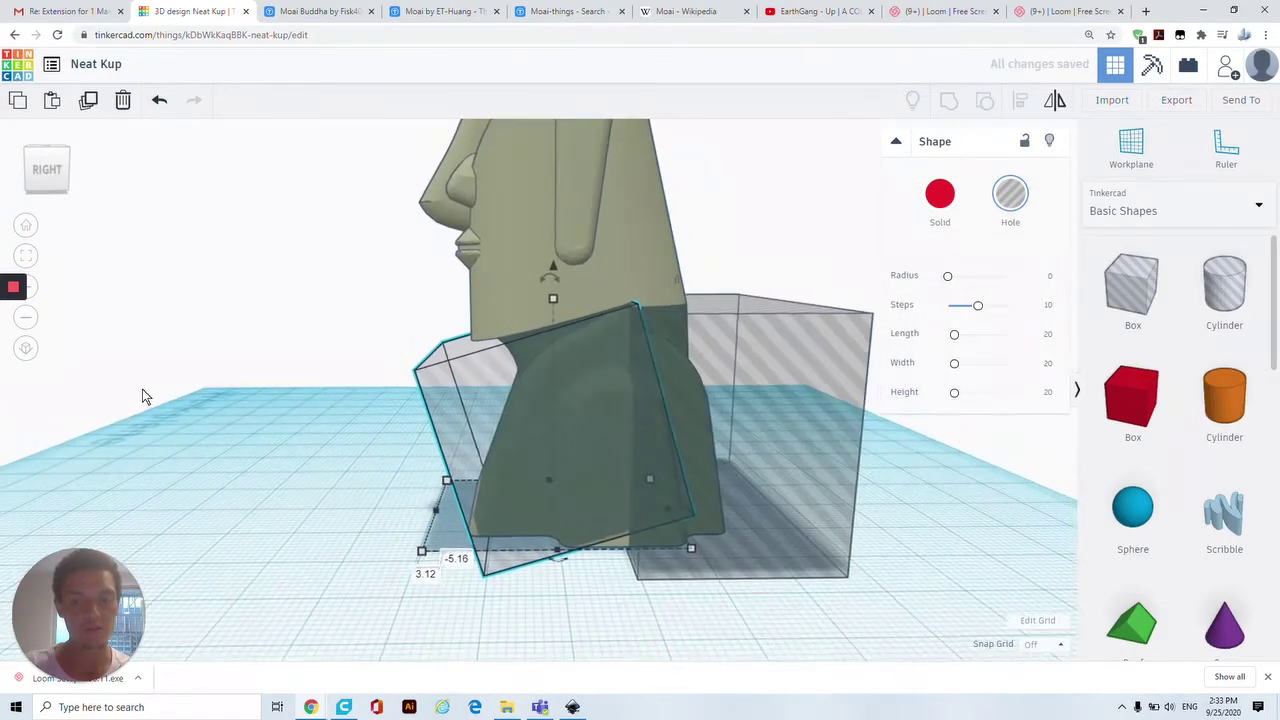
pyautogui.moveTo(461, 577); pyautogui.dragTo(708, 455, button='right')
pyautogui.moveTo(708, 455); pyautogui.dragTo(688, 456)
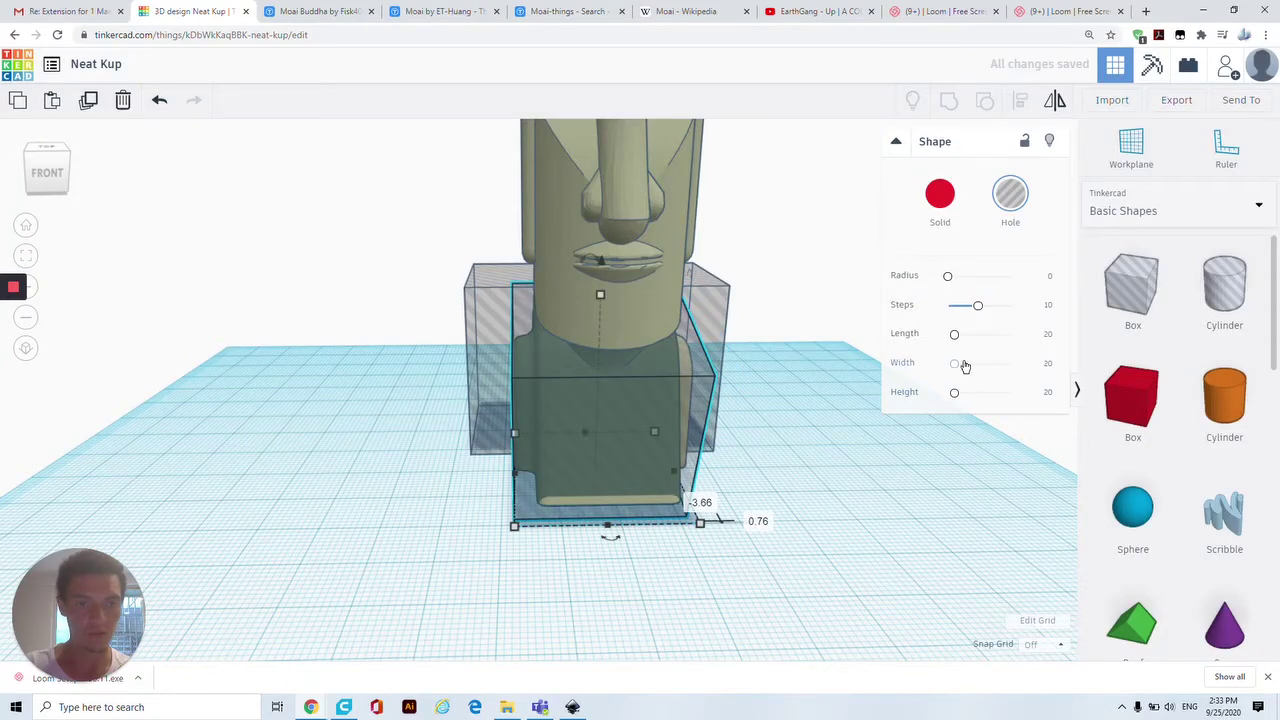
# Step: Resize the tilted hole box to length 24.23 and width 44.91, and reposition it over the front and sides of the base
pyautogui.moveTo(958, 366); pyautogui.dragTo(960, 336)
pyautogui.moveTo(831, 429); pyautogui.dragTo(526, 392, button='right')
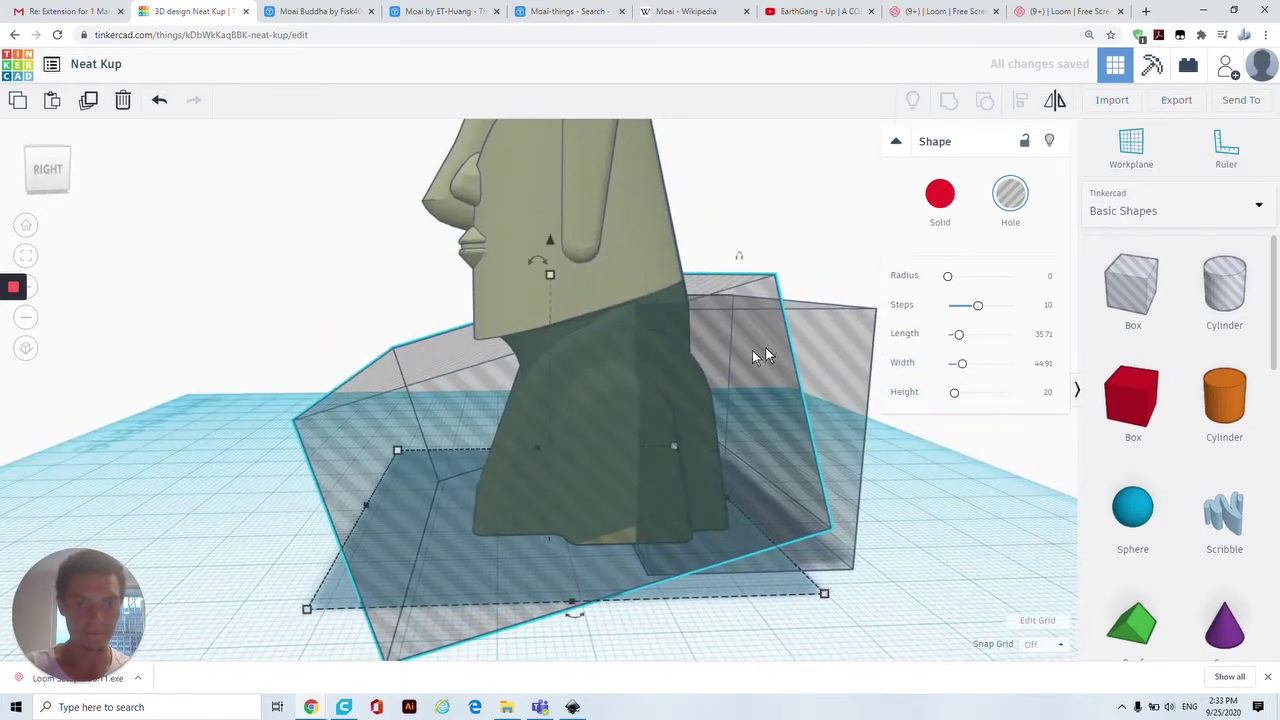
pyautogui.moveTo(752, 350)
pyautogui.mouseDown()
pyautogui.moveTo(692, 366)
pyautogui.moveTo(697, 337)
pyautogui.moveTo(738, 346)
pyautogui.mouseUp()
pyautogui.moveTo(957, 338); pyautogui.dragTo(954, 338)
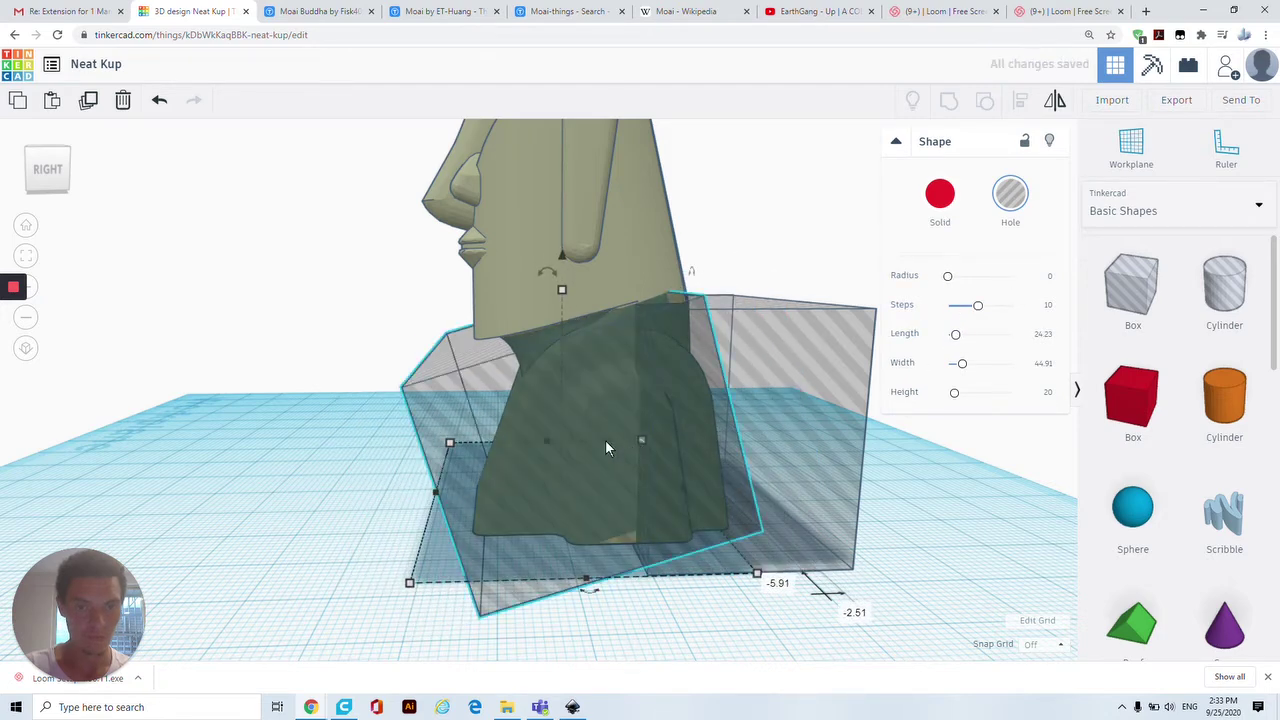
pyautogui.moveTo(605, 440)
pyautogui.mouseDown()
pyautogui.moveTo(590, 443)
pyautogui.moveTo(609, 451)
pyautogui.mouseUp()
# Step: Add a third hole box at the bottom of the base between the other two holes and stretch it sideways across the base
pyautogui.click(453, 592)
pyautogui.moveTo(453, 592); pyautogui.dragTo(634, 540, button='right')
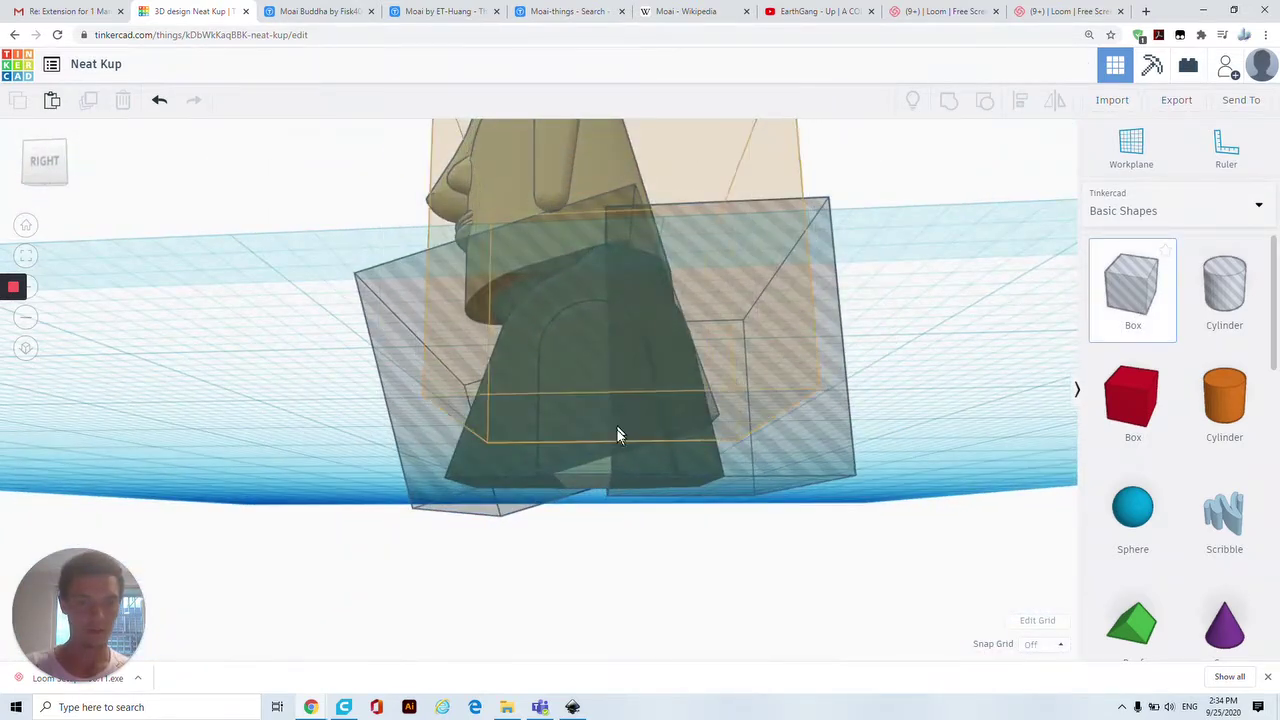
pyautogui.click(672, 510)
pyautogui.moveTo(672, 510); pyautogui.dragTo(587, 567, button='right')
pyautogui.moveTo(643, 532); pyautogui.dragTo(256, 524)
# Step: Try to change the height of the statue and all hole boxes together, and undo the change
pyautogui.moveTo(364, 468); pyautogui.dragTo(134, 472)
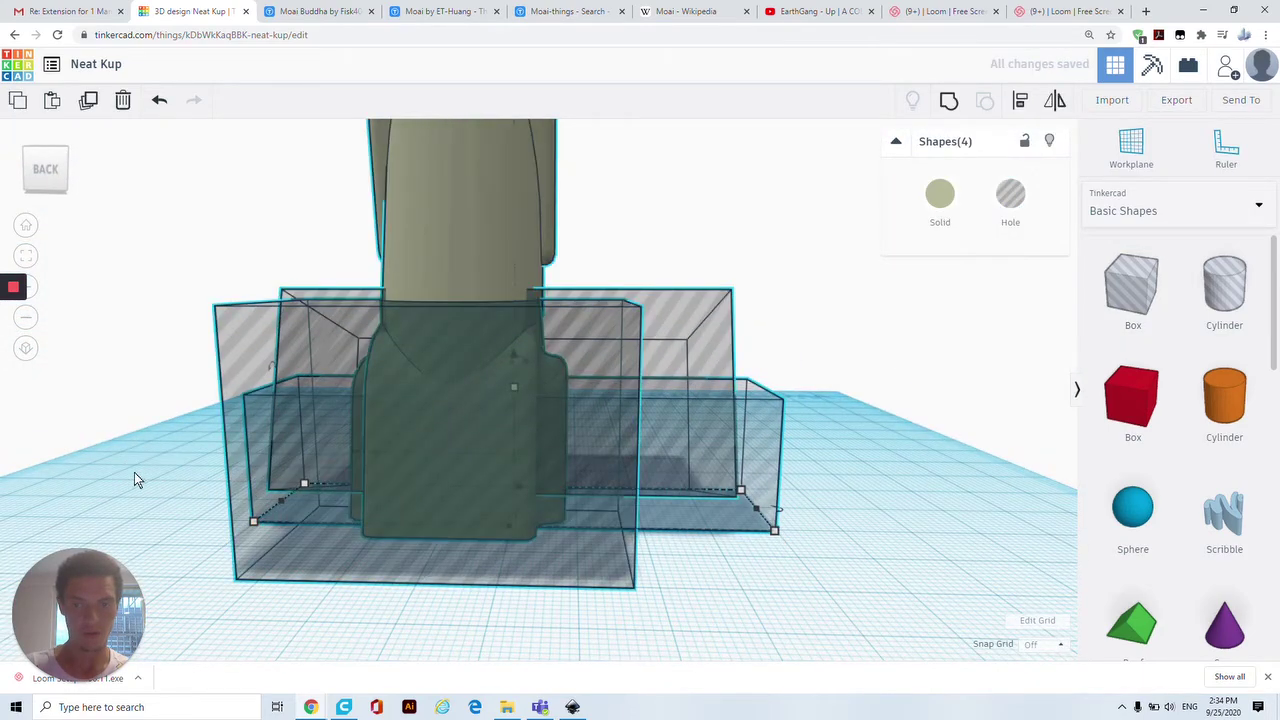
pyautogui.moveTo(134, 472); pyautogui.dragTo(609, 568, button='right')
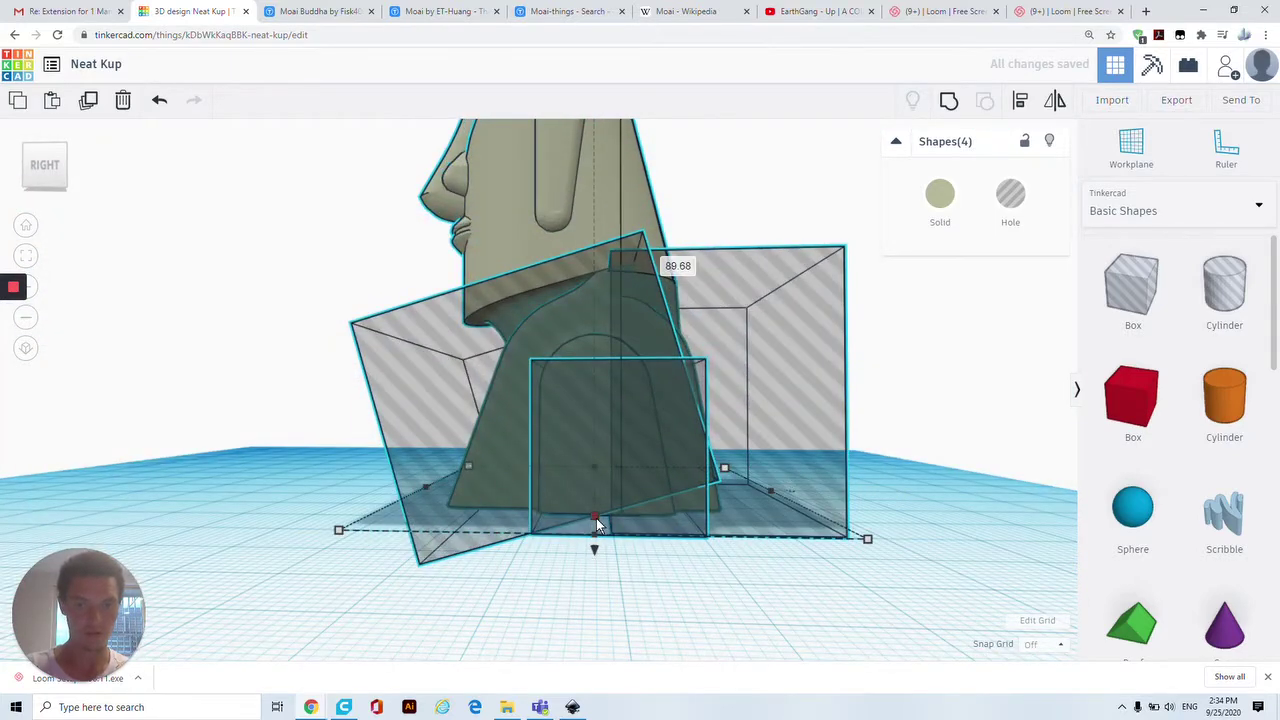
pyautogui.moveTo(596, 524); pyautogui.dragTo(602, 546)
pyautogui.hotkey('ctrl', 'z')
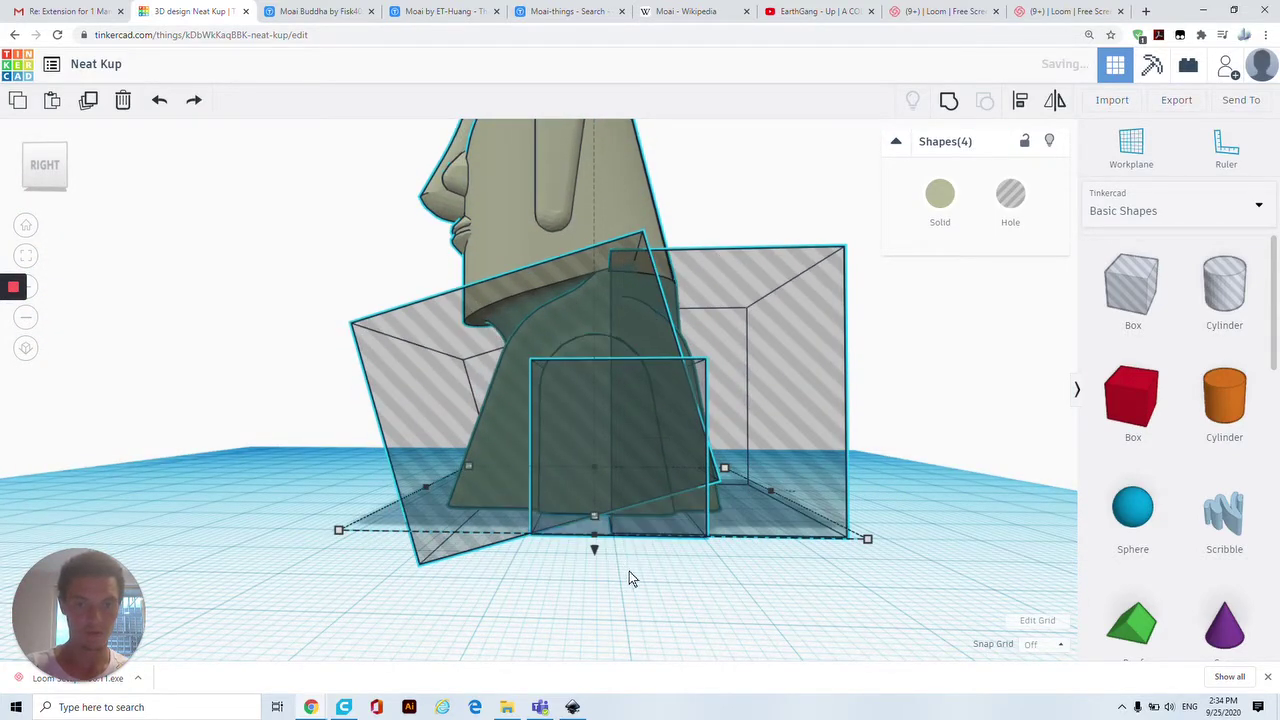
pyautogui.click(629, 578)
pyautogui.scroll(-5, 666, 560)
pyautogui.moveTo(663, 554); pyautogui.dragTo(462, 545, button='right')
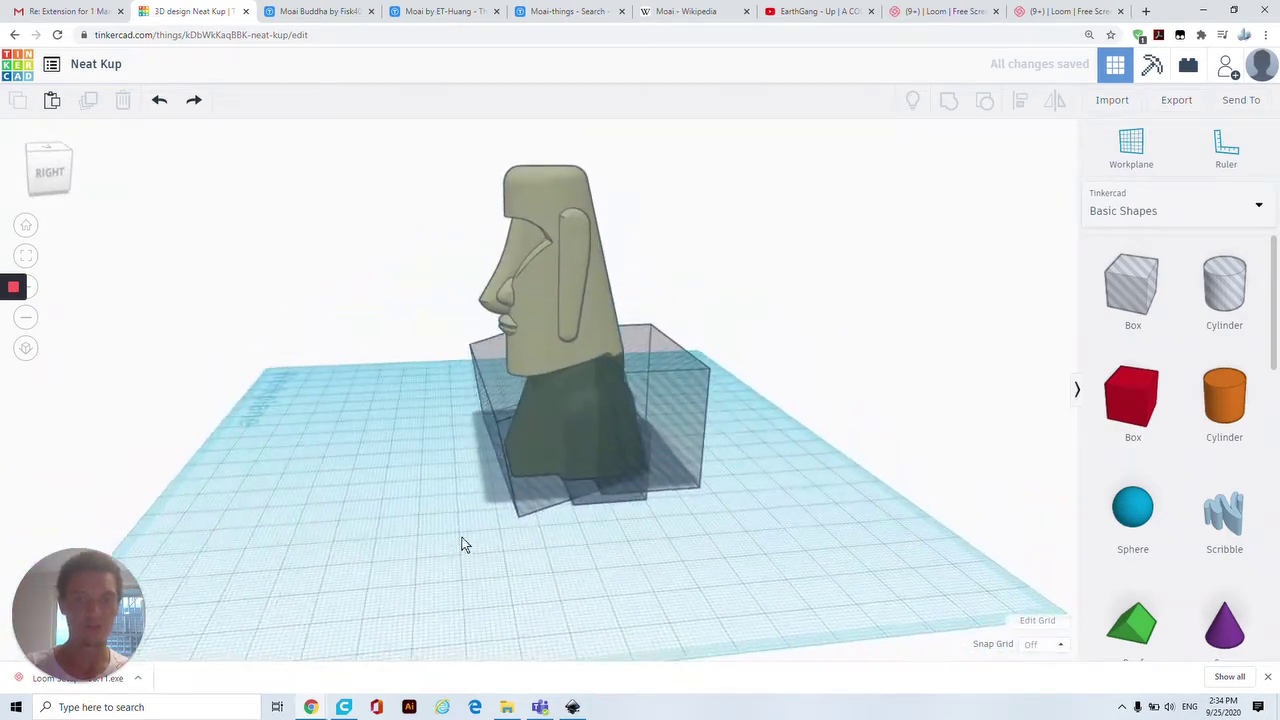
# Step: Place a duplicate of the statue and its hole boxes beside the original, and delete that copy
pyautogui.moveTo(377, 145); pyautogui.dragTo(770, 528)
pyautogui.moveTo(715, 495); pyautogui.dragTo(610, 298, button='right')
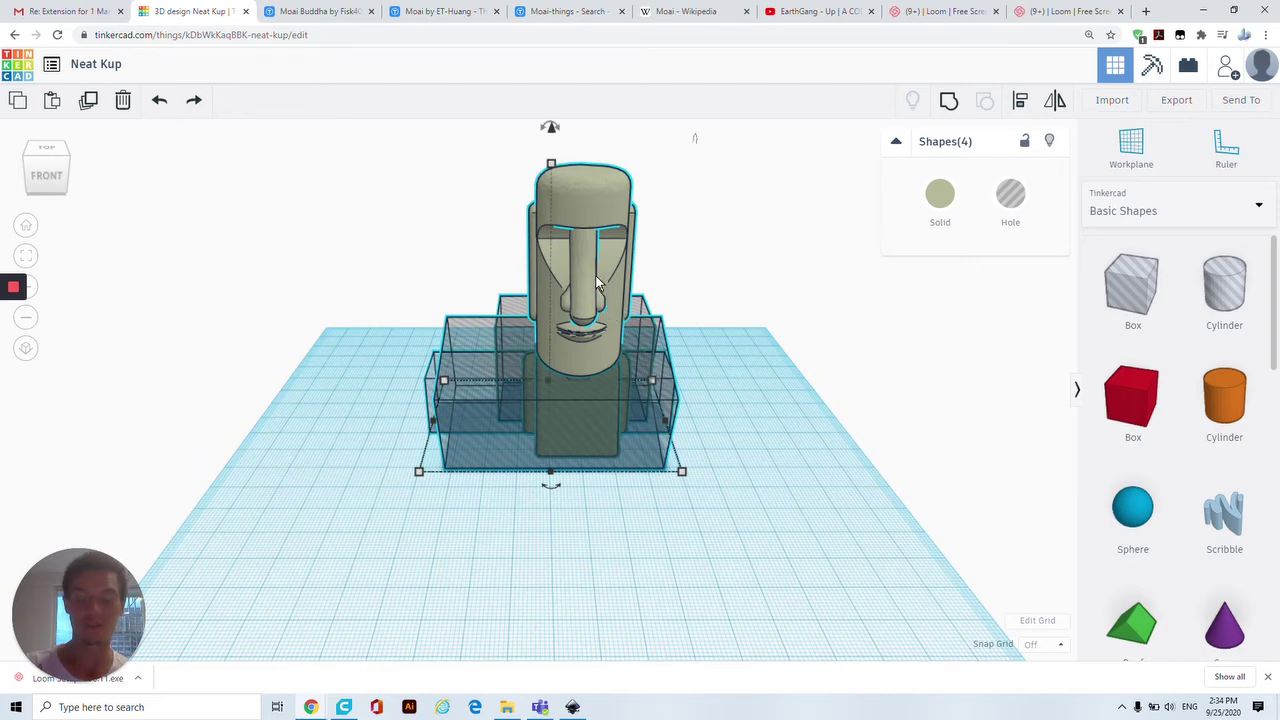
pyautogui.keyDown('alt'); pyautogui.moveTo(597, 284); pyautogui.dragTo(824, 439); pyautogui.keyUp('alt')
pyautogui.moveTo(940, 415); pyautogui.dragTo(691, 372, button='right')
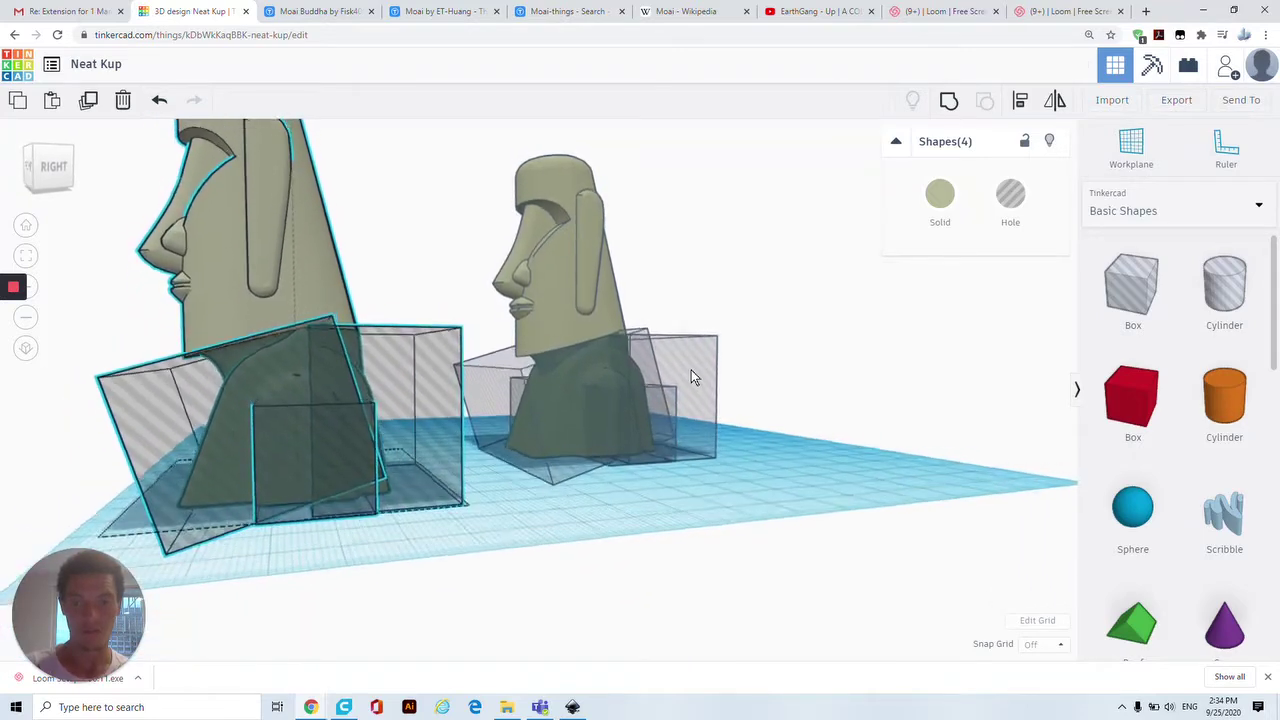
pyautogui.moveTo(292, 366); pyautogui.dragTo(320, 368)
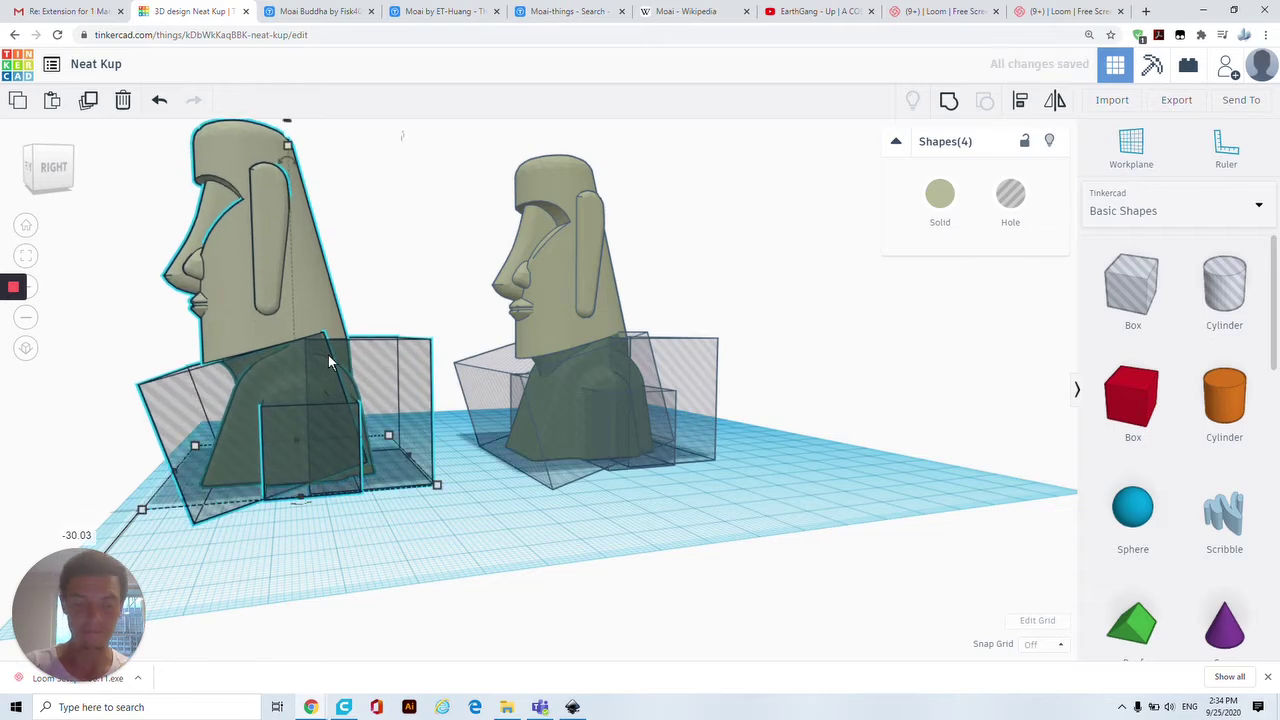
pyautogui.press('Delete')
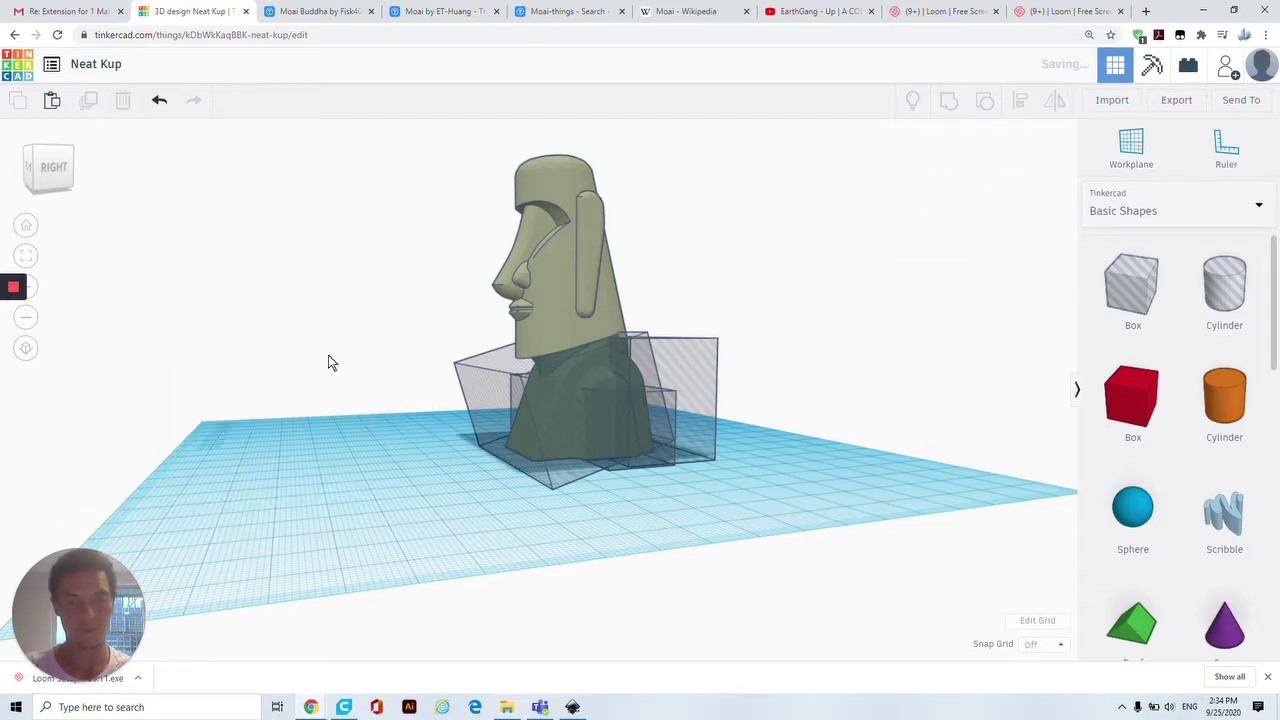
# Step: Reduce the height of the tilted front hole box to about 38.5 mm and shift it slightly forward along the jaw line
pyautogui.scroll(3, 720, 365)
pyautogui.moveTo(758, 369); pyautogui.dragTo(701, 369, button='right')
pyautogui.moveTo(537, 356)
pyautogui.mouseDown()
pyautogui.moveTo(493, 357)
pyautogui.moveTo(514, 358)
pyautogui.mouseUp()
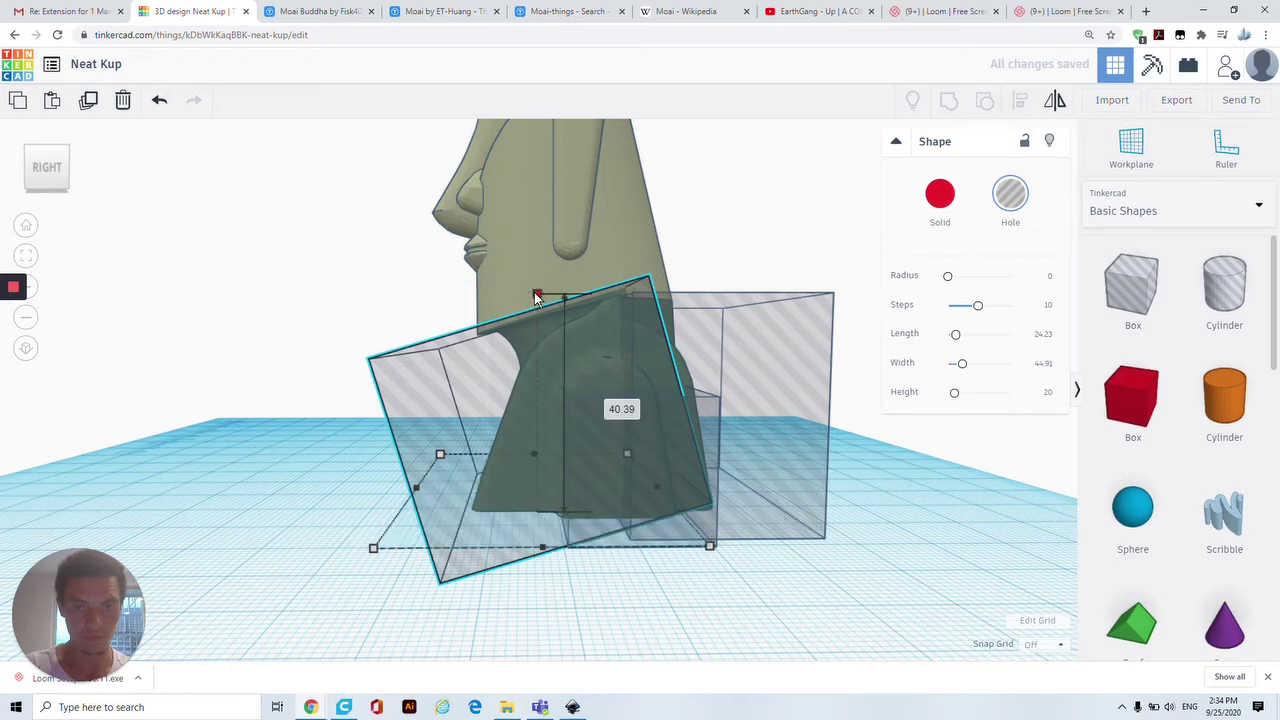
pyautogui.moveTo(536, 301); pyautogui.dragTo(537, 304)
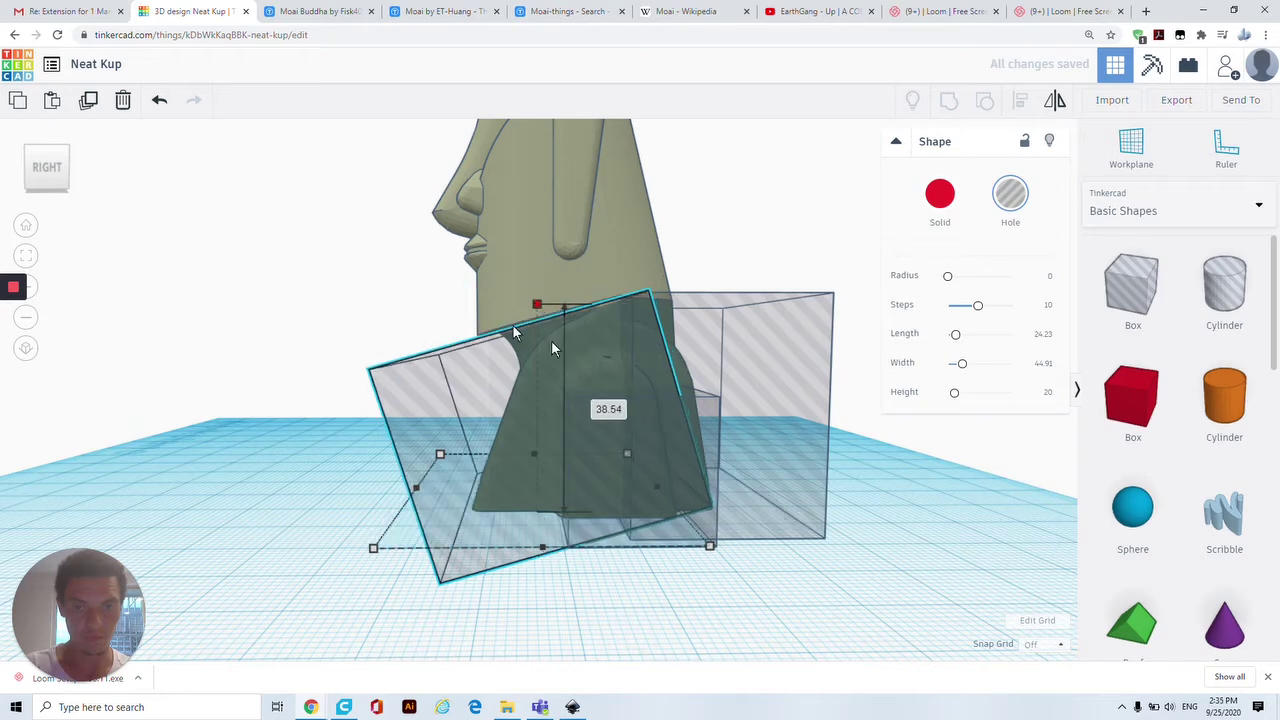
pyautogui.moveTo(551, 348); pyautogui.dragTo(596, 361)
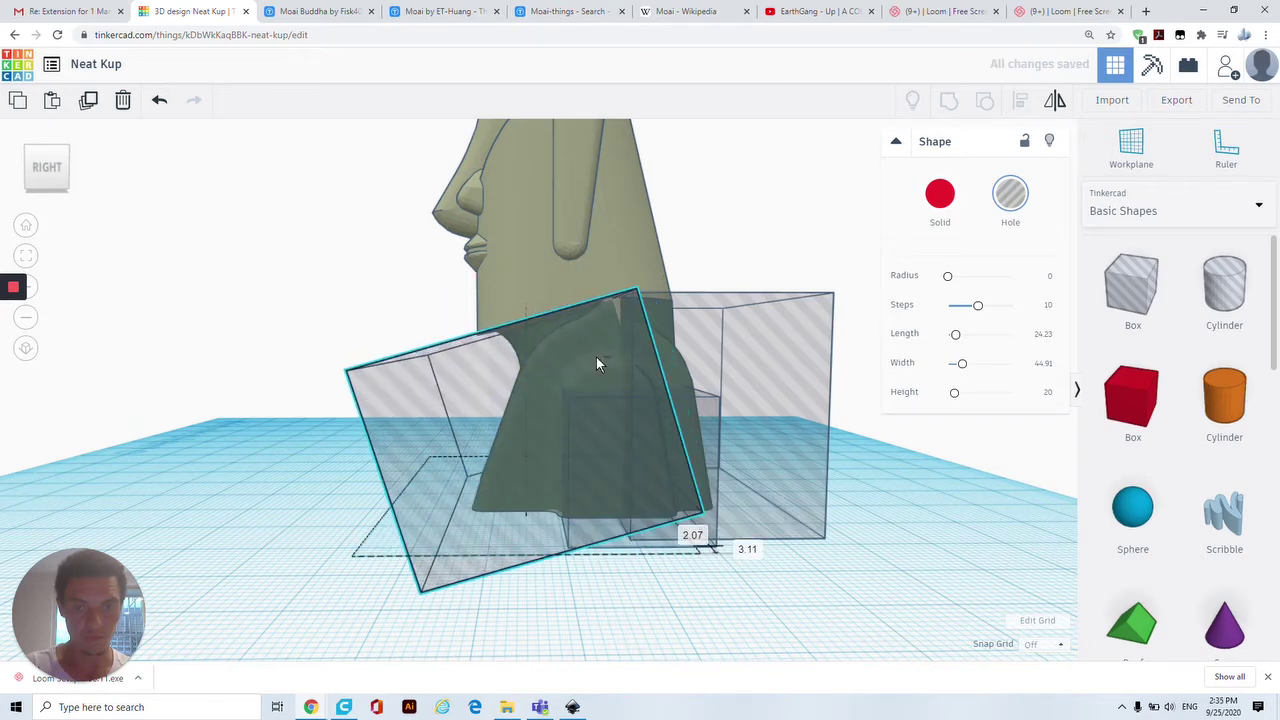
# Step: Raise the tilted front hole box slightly so its upper face meets the underside of the jaw
pyautogui.moveTo(757, 343); pyautogui.dragTo(680, 392, button='right')
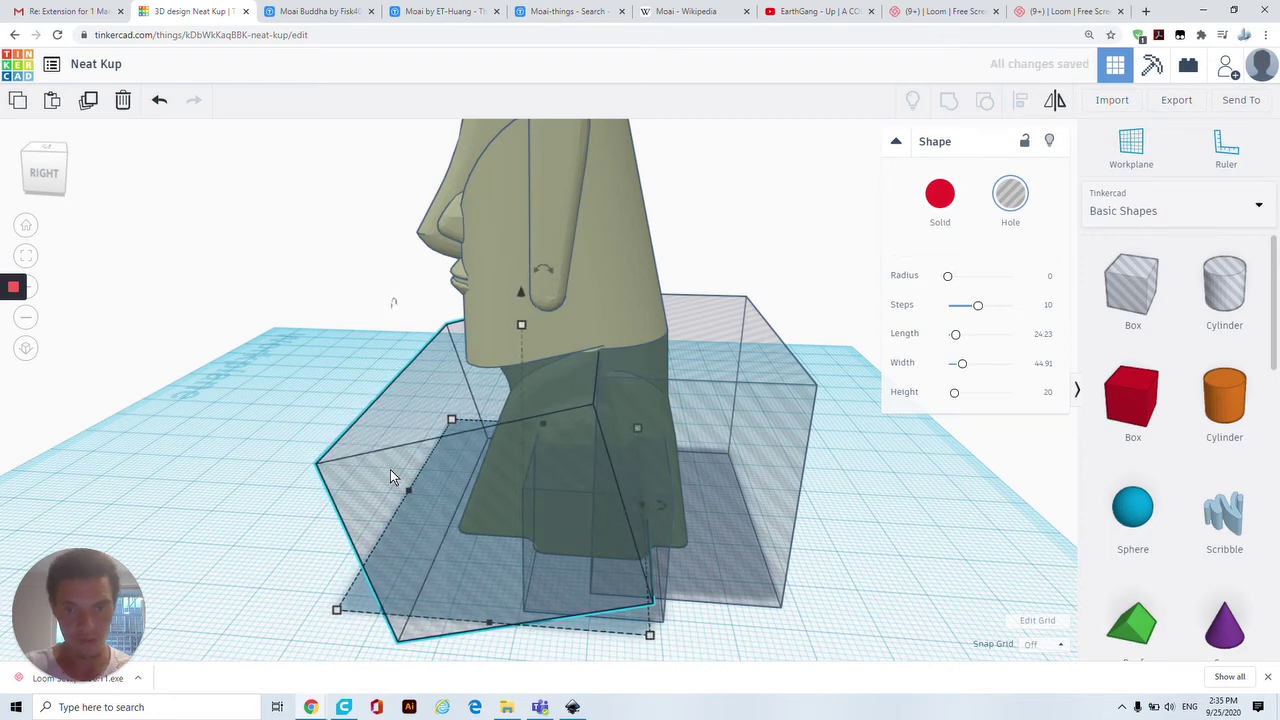
pyautogui.scroll(10, 449, 362)
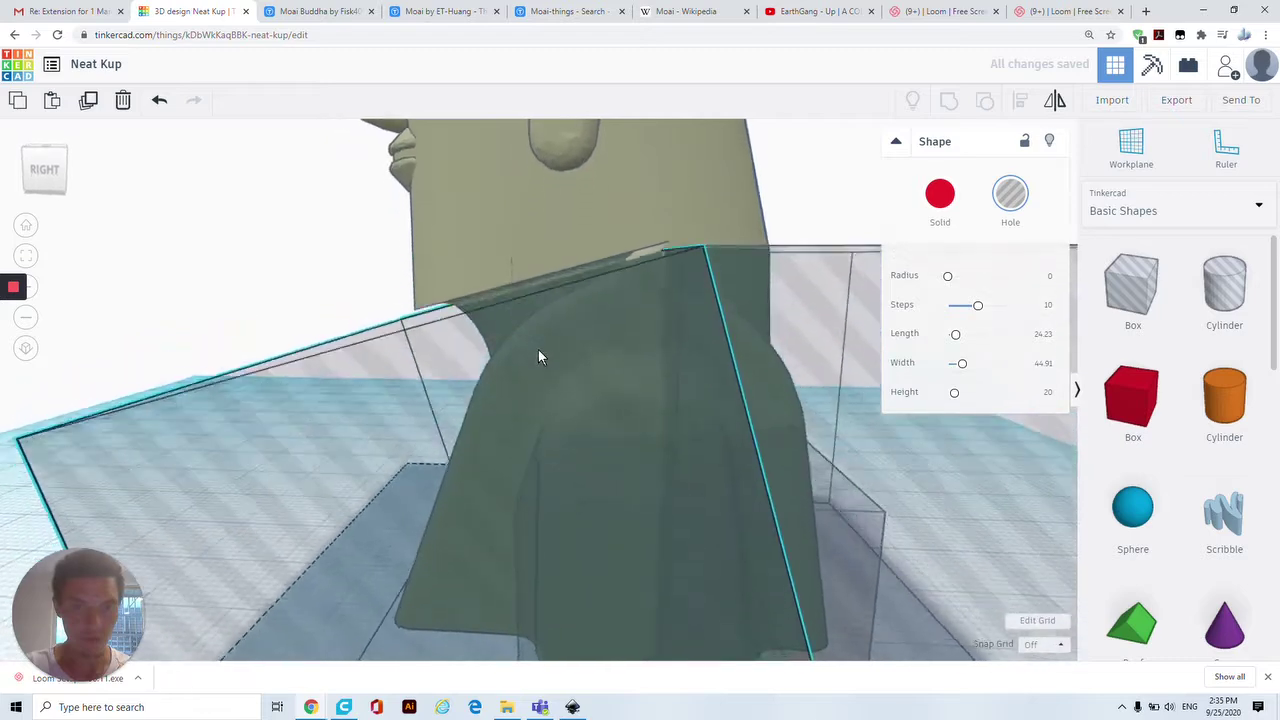
pyautogui.moveTo(538, 349); pyautogui.dragTo(538, 353, button='right')
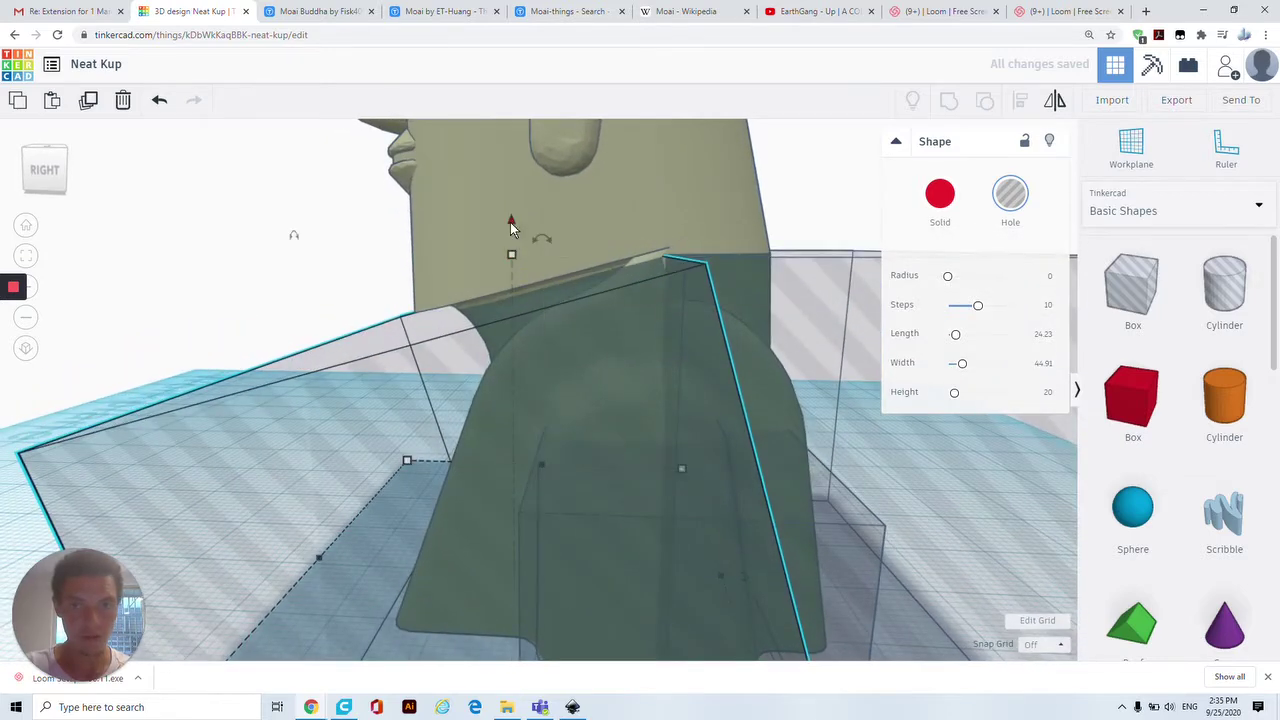
pyautogui.moveTo(510, 222); pyautogui.dragTo(511, 213)
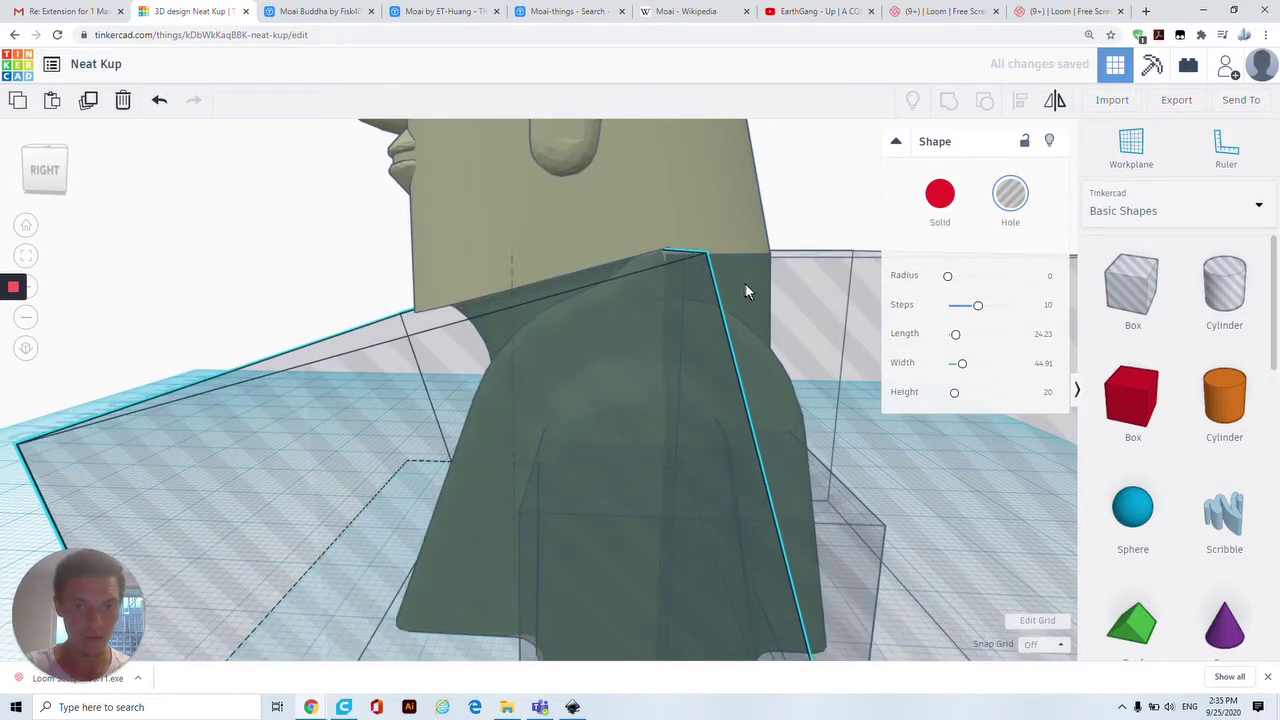
# Step: Raise the top of the rear hole box slightly to meet the underside of the head
pyautogui.click(842, 276)
pyautogui.moveTo(806, 257); pyautogui.dragTo(805, 250)
pyautogui.moveTo(802, 213)
pyautogui.mouseDown(button='right')
pyautogui.moveTo(765, 236)
pyautogui.moveTo(770, 219)
pyautogui.moveTo(812, 222)
pyautogui.moveTo(784, 222)
pyautogui.mouseUp(button='right')
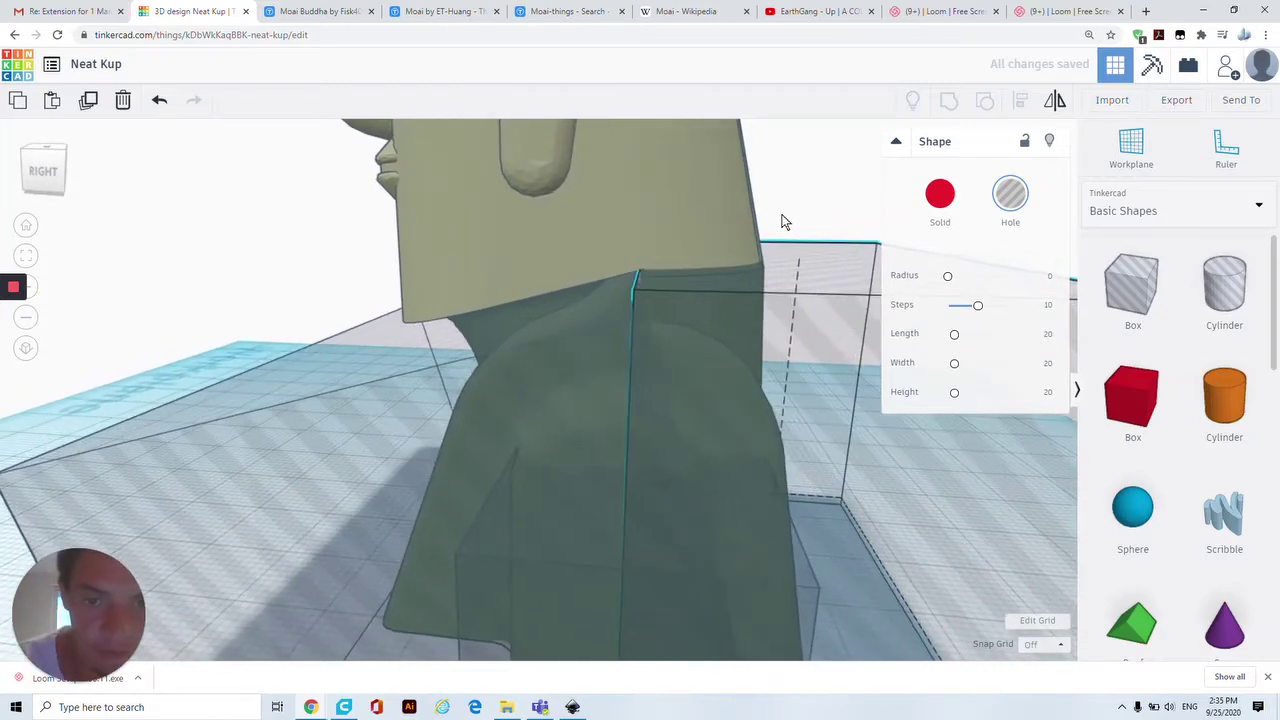
# Step: Move the tilted front hole box backward toward the rear hole and raise it by 0.15 mm
pyautogui.click(622, 330)
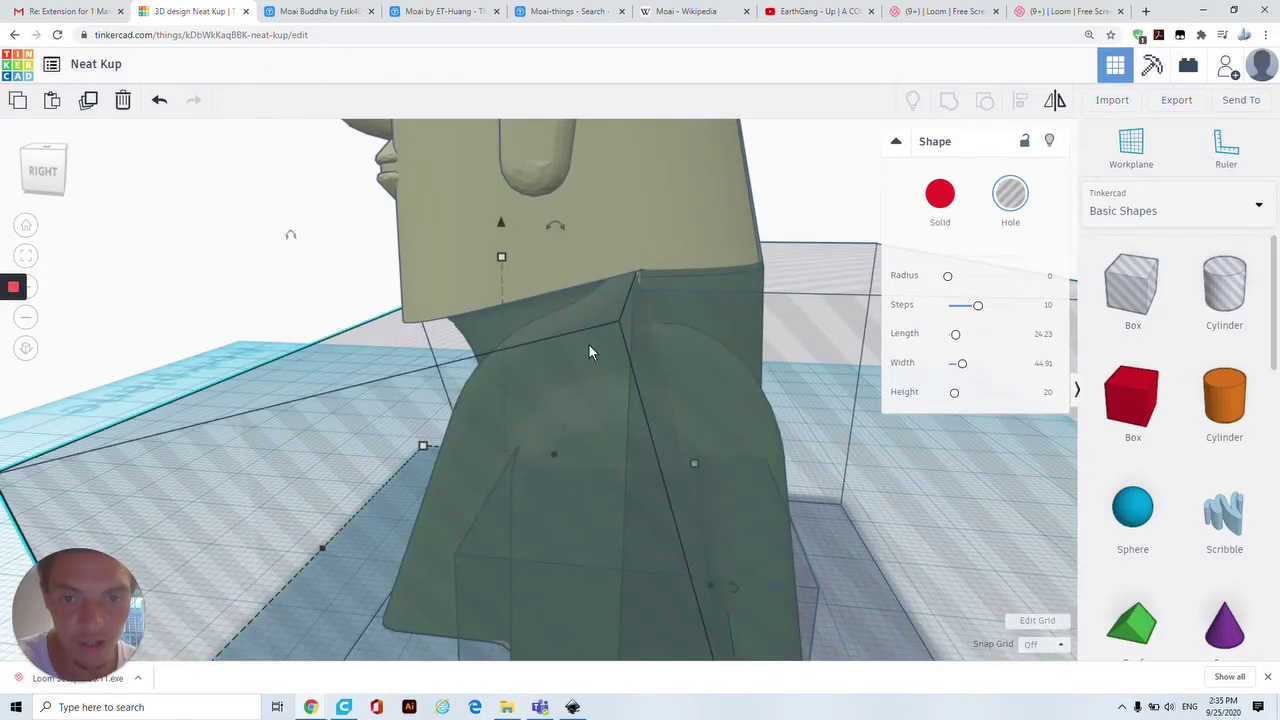
pyautogui.moveTo(552, 360); pyautogui.dragTo(600, 355)
pyautogui.moveTo(513, 219)
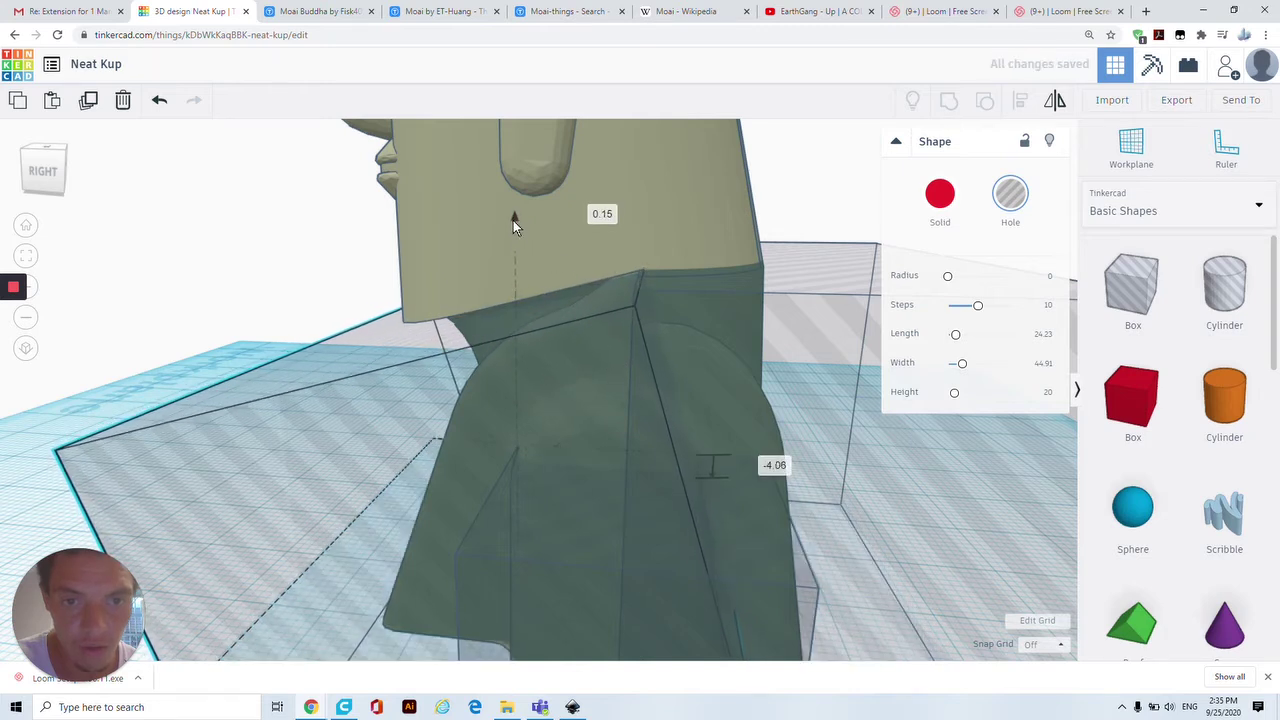
pyautogui.moveTo(513, 220); pyautogui.dragTo(513, 219)
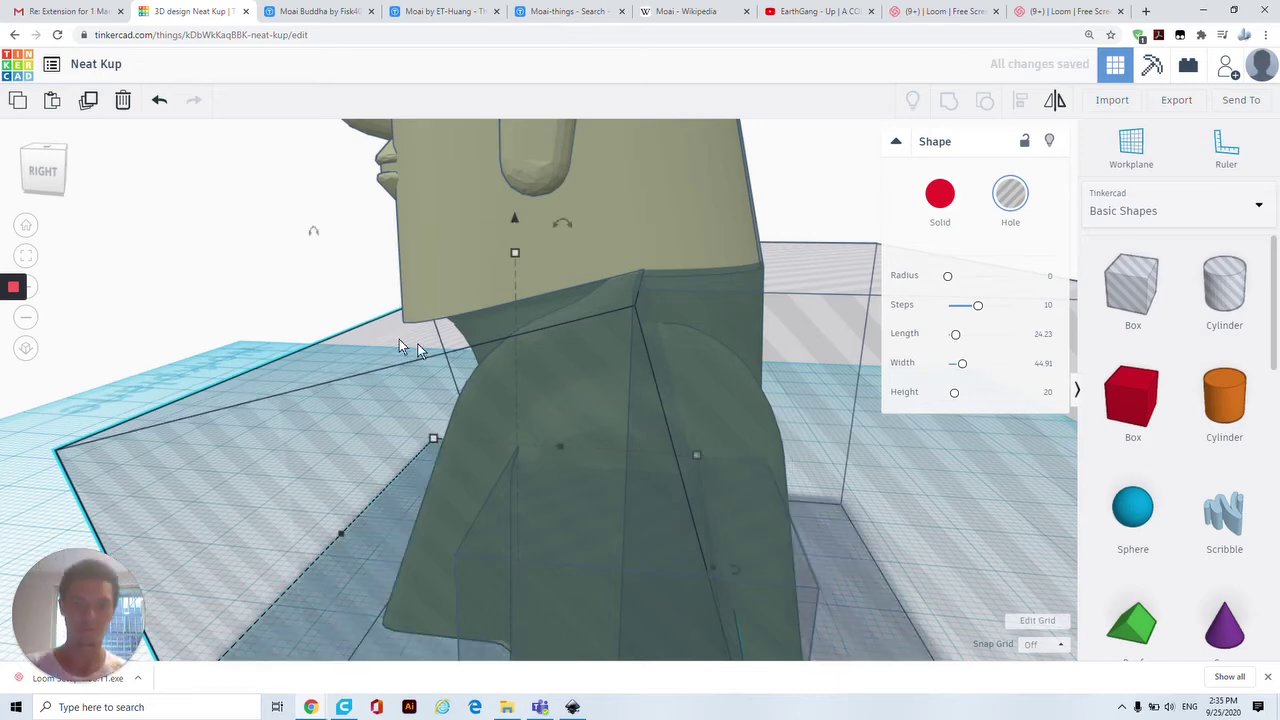
pyautogui.moveTo(399, 340); pyautogui.dragTo(405, 270, button='right')
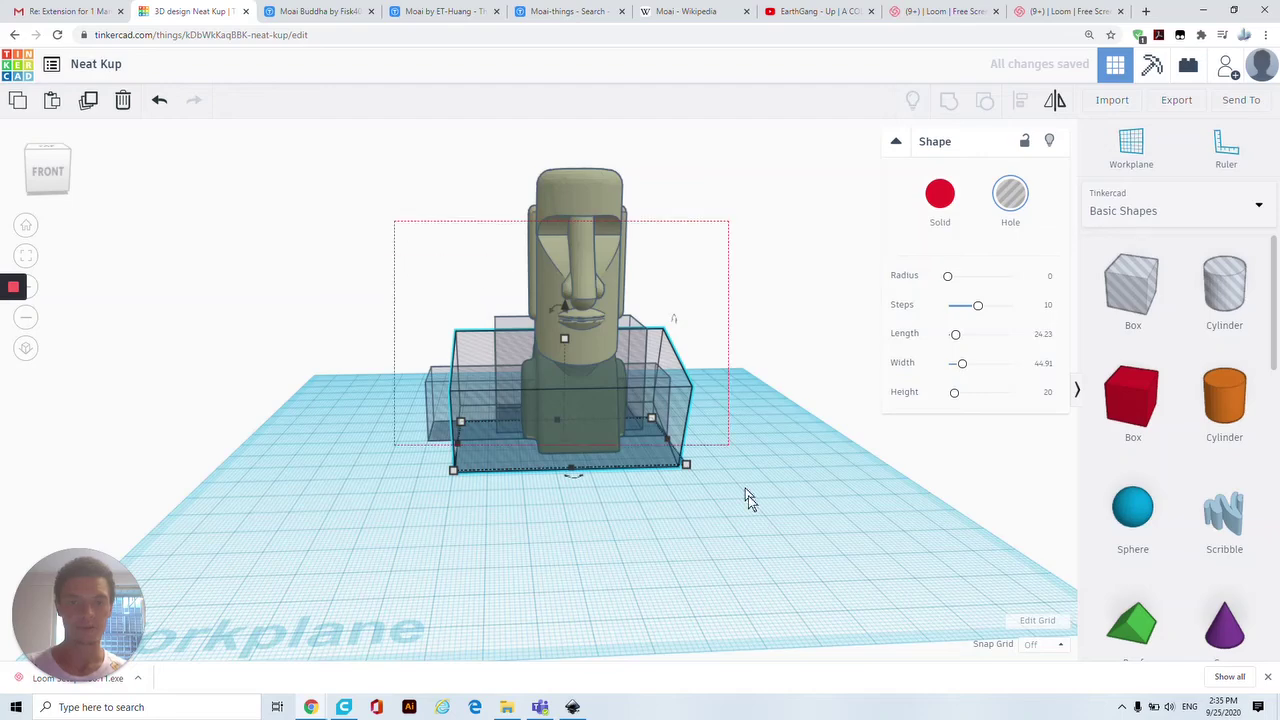
# Step: Duplicate the Moai statue together with its three hole boxes, offsetting the duplicate about 72 mm toward the front of the workplane
pyautogui.moveTo(748, 495); pyautogui.dragTo(766, 530)
pyautogui.moveTo(866, 533); pyautogui.dragTo(575, 407, button='right')
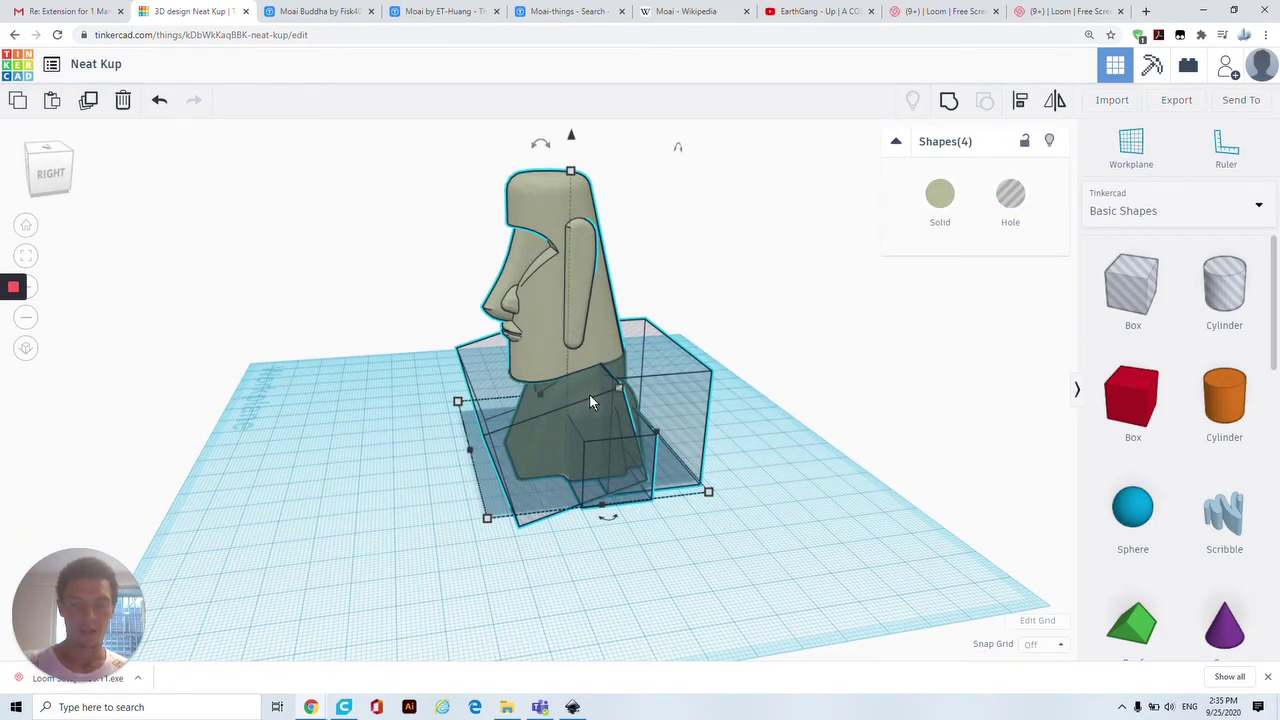
pyautogui.keyDown('alt'); pyautogui.moveTo(589, 393); pyautogui.dragTo(299, 425); pyautogui.keyUp('alt')
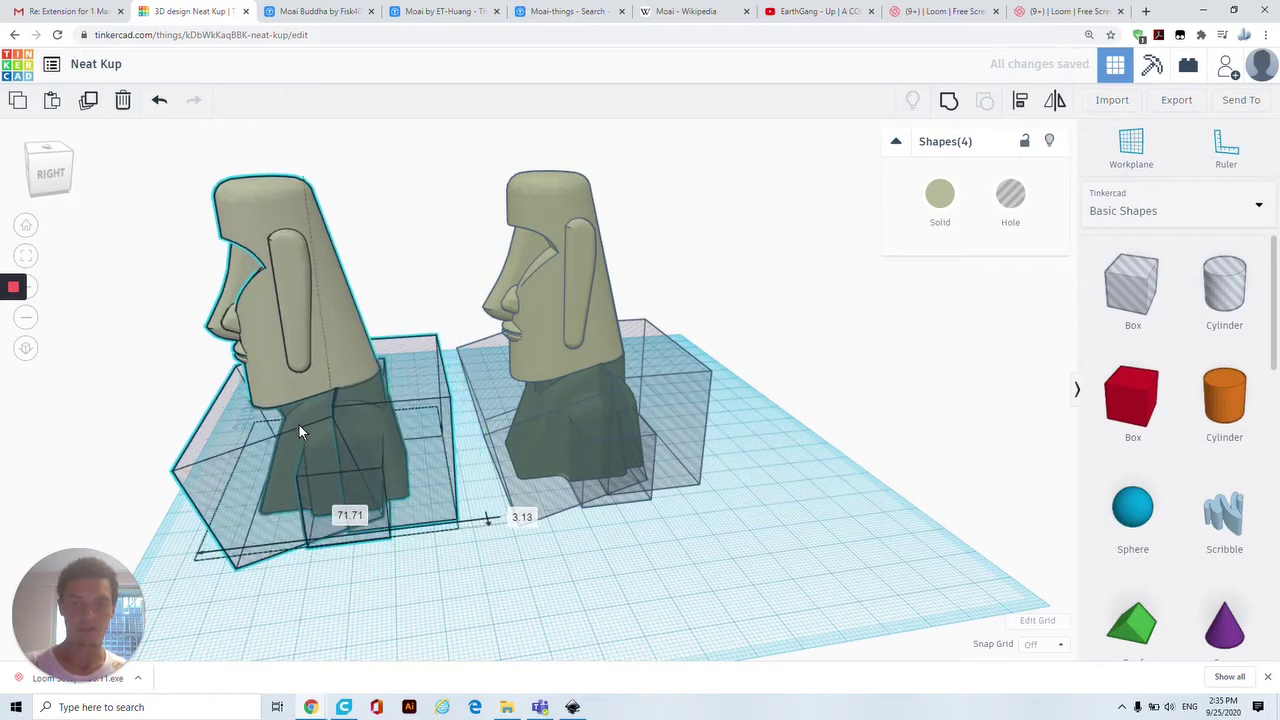
# Step: Move the rear statue with its hole boxes about 57 mm left and 18 mm back, to the workplane's back-left area
pyautogui.moveTo(580, 513); pyautogui.dragTo(882, 630, button='right')
pyautogui.moveTo(734, 398); pyautogui.dragTo(748, 411)
pyautogui.moveTo(641, 374); pyautogui.dragTo(461, 342)
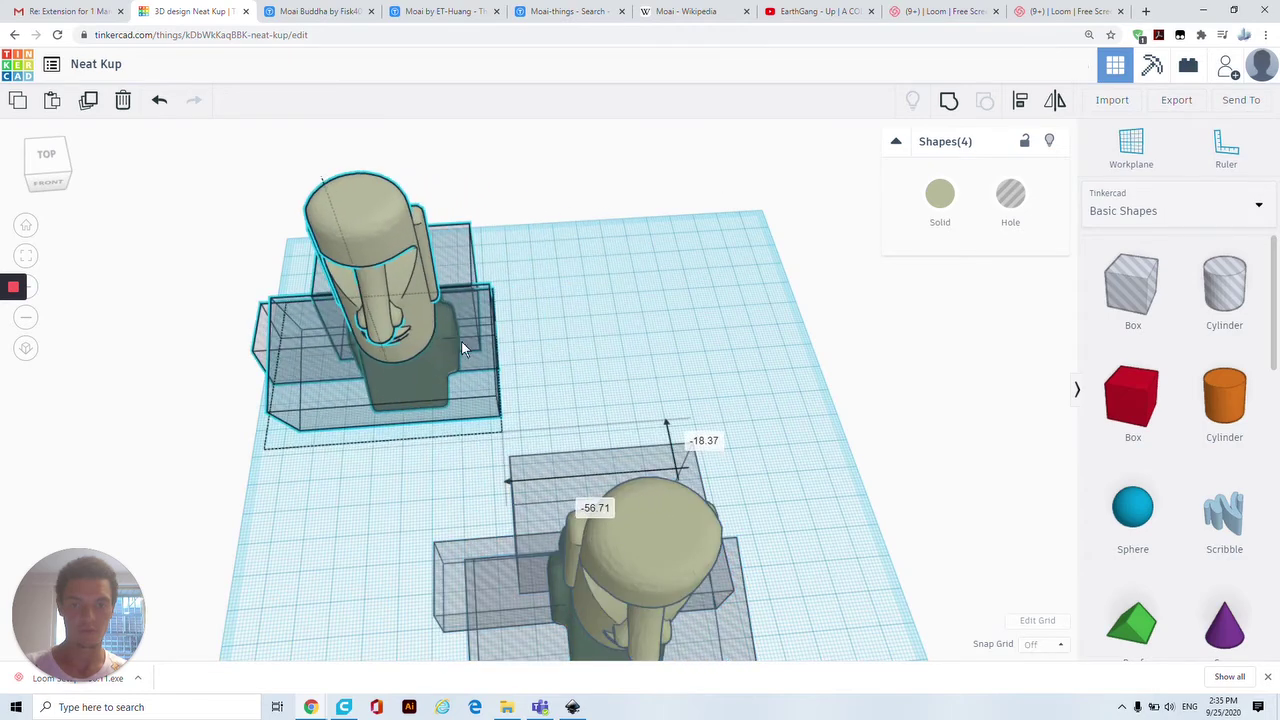
# Step: Move the front statue with its hole boxes about 163 mm right and 74 mm back, off the workplane as a spare
pyautogui.scroll(-3, 544, 383)
pyautogui.click(605, 535)
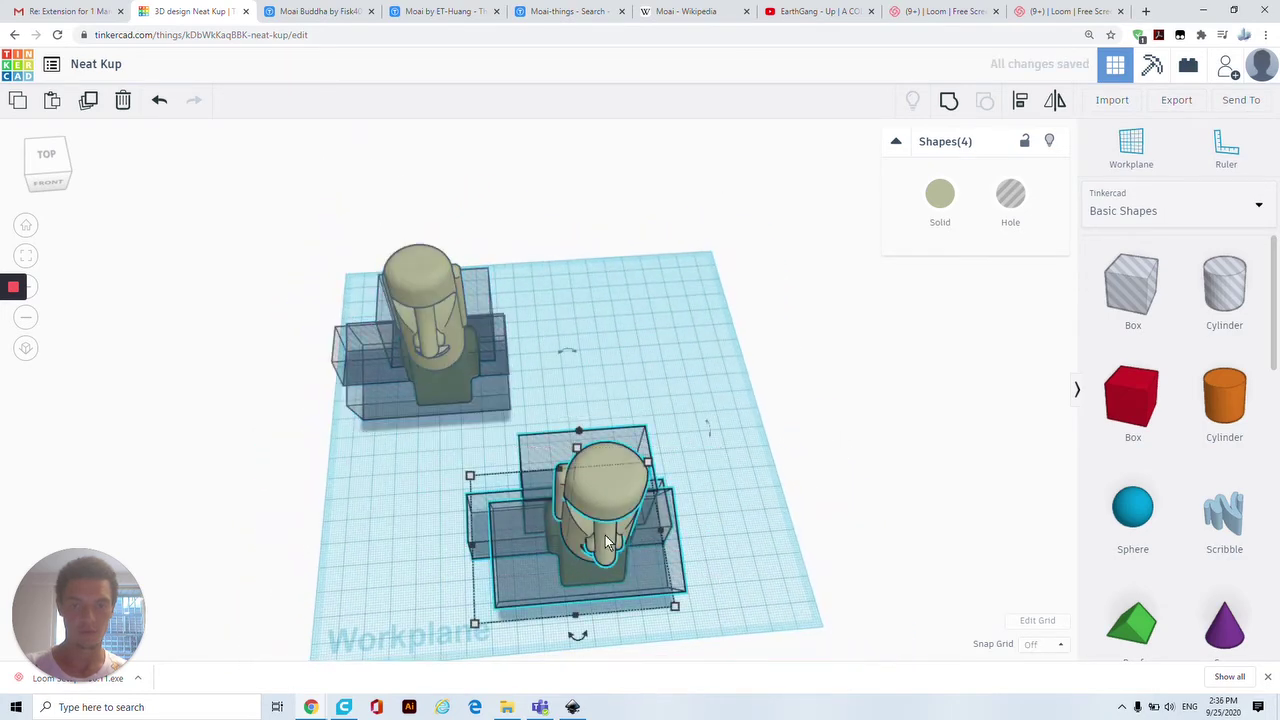
pyautogui.moveTo(605, 535); pyautogui.dragTo(960, 336)
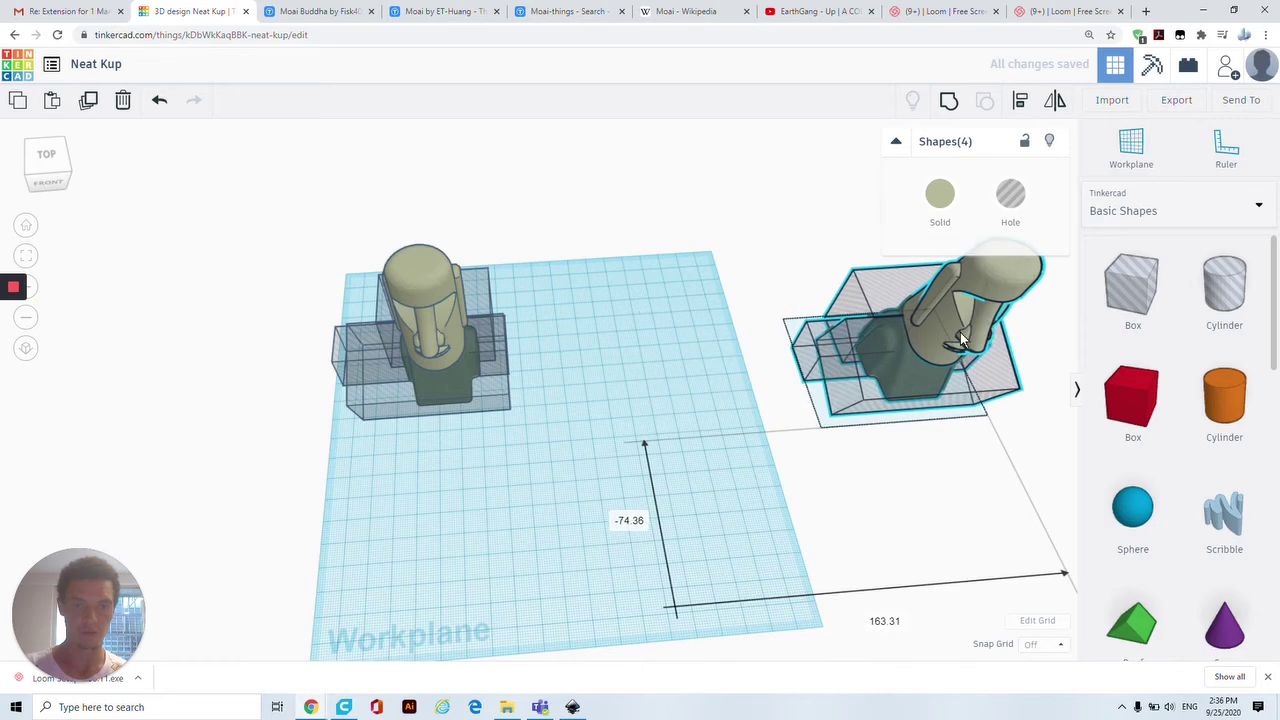
# Step: Group the back-left statue with its three hole boxes to cut the base away from the head
pyautogui.click(687, 399)
pyautogui.moveTo(682, 399); pyautogui.dragTo(669, 330, button='right')
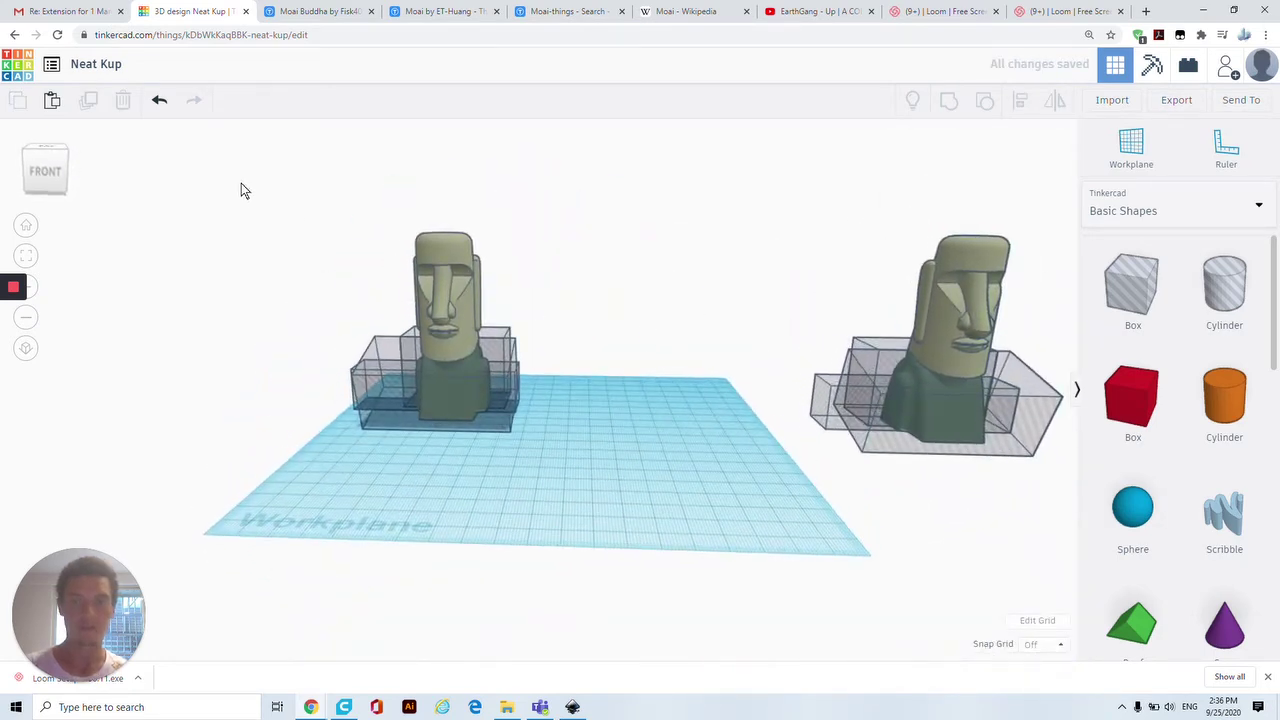
pyautogui.moveTo(293, 187); pyautogui.dragTo(596, 478)
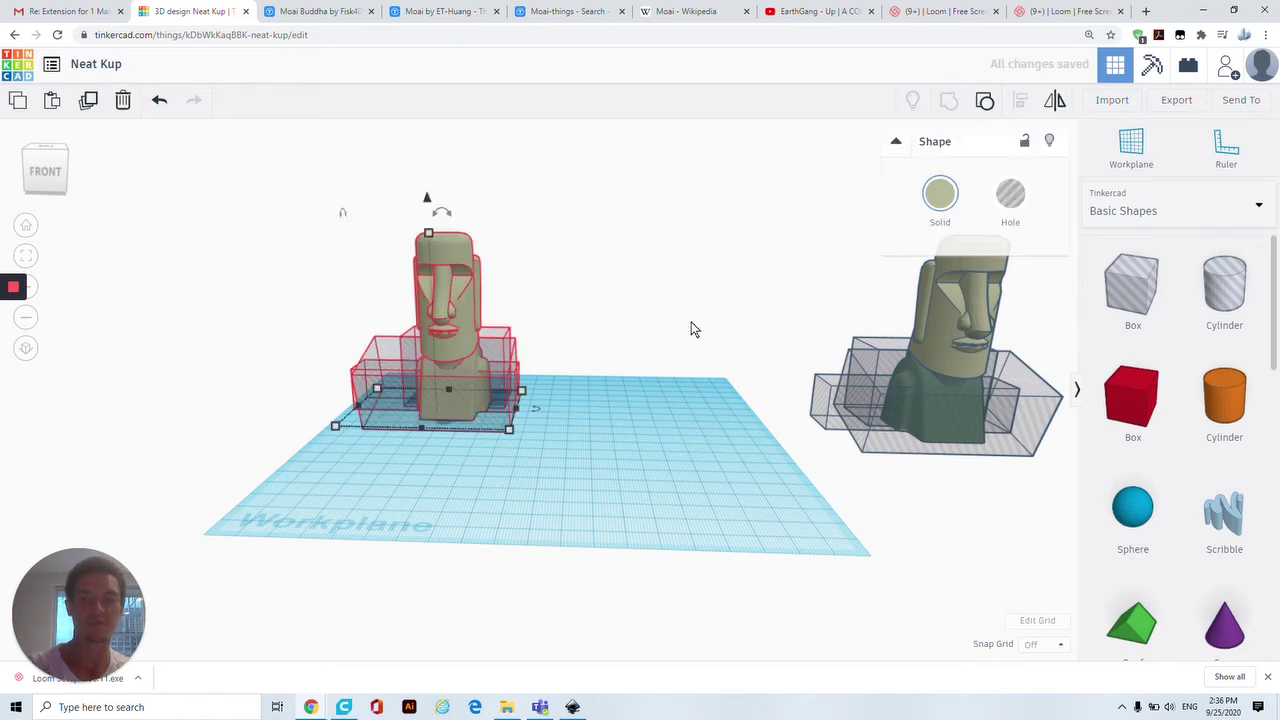
# Step: Place a hole box on the workplane under the floating head so it fully encloses the leftover sliver of the base
pyautogui.moveTo(686, 363); pyautogui.dragTo(428, 474, button='right')
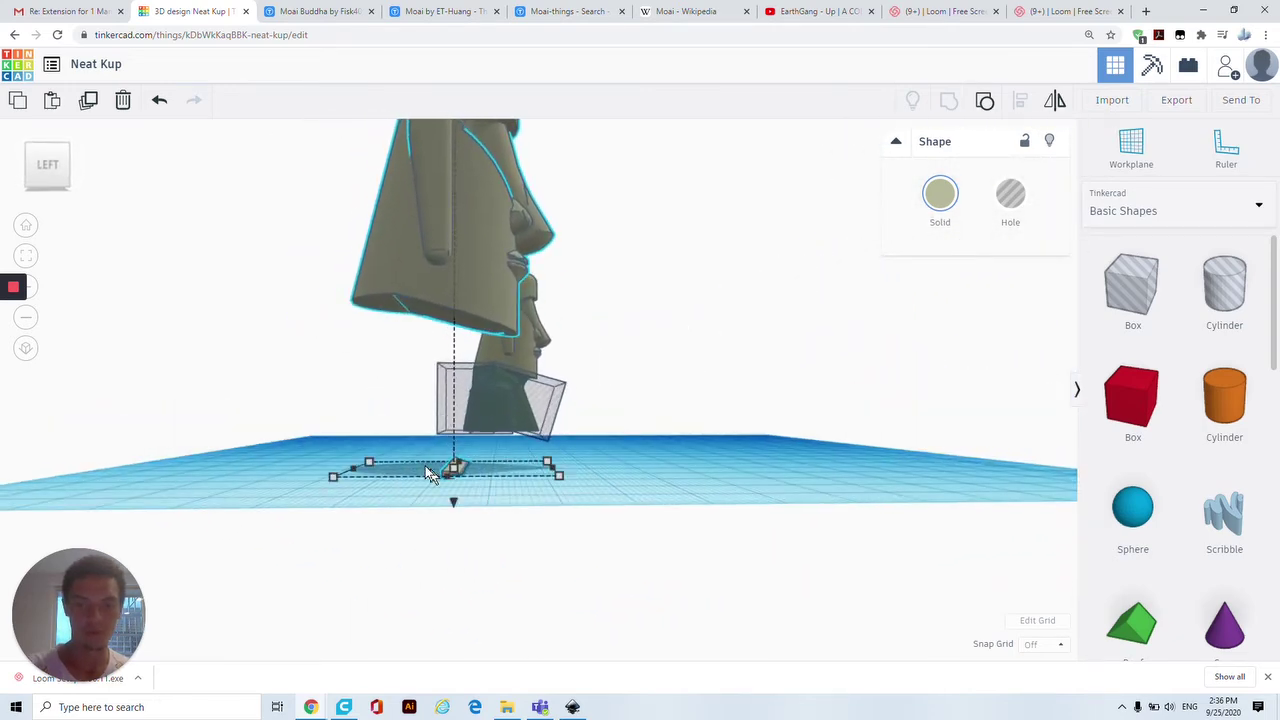
pyautogui.moveTo(1125, 300); pyautogui.dragTo(453, 502)
pyautogui.moveTo(453, 502); pyautogui.dragTo(380, 450, button='right')
pyautogui.moveTo(380, 431); pyautogui.dragTo(468, 421)
# Step: Group the cut head with the new hole box to remove the leftover sliver beneath it
pyautogui.hotkey('ctrl', 'a')
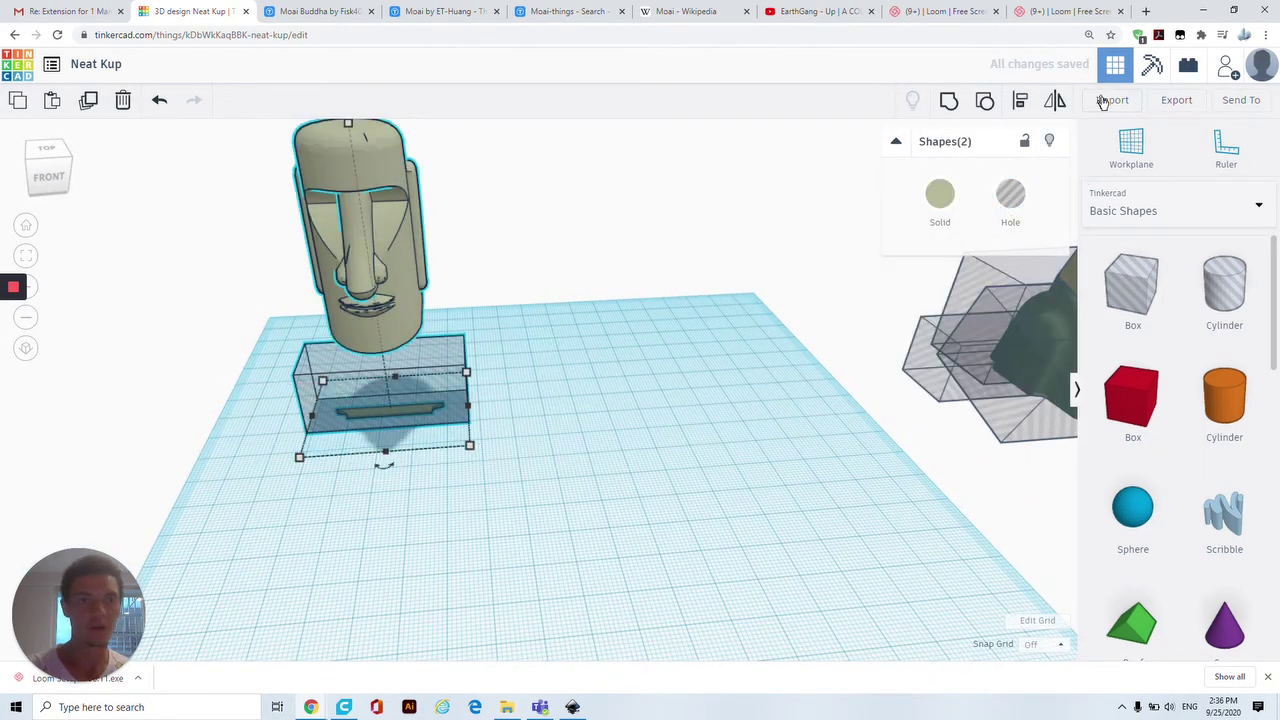
pyautogui.click(984, 108)
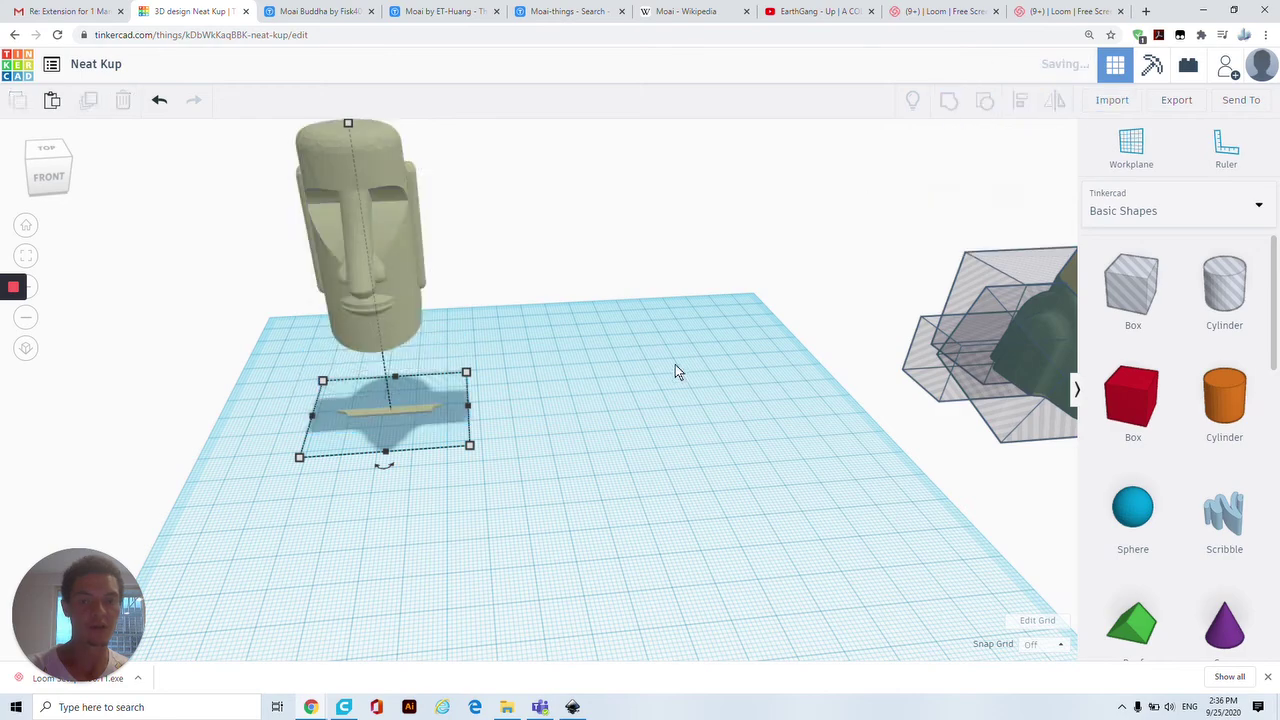
pyautogui.click(634, 417)
pyautogui.moveTo(451, 409); pyautogui.dragTo(770, 313, button='right')
pyautogui.moveTo(562, 342)
pyautogui.mouseDown(button='right')
pyautogui.moveTo(277, 380)
pyautogui.moveTo(594, 314)
pyautogui.moveTo(335, 245)
pyautogui.moveTo(576, 355)
pyautogui.mouseUp(button='right')
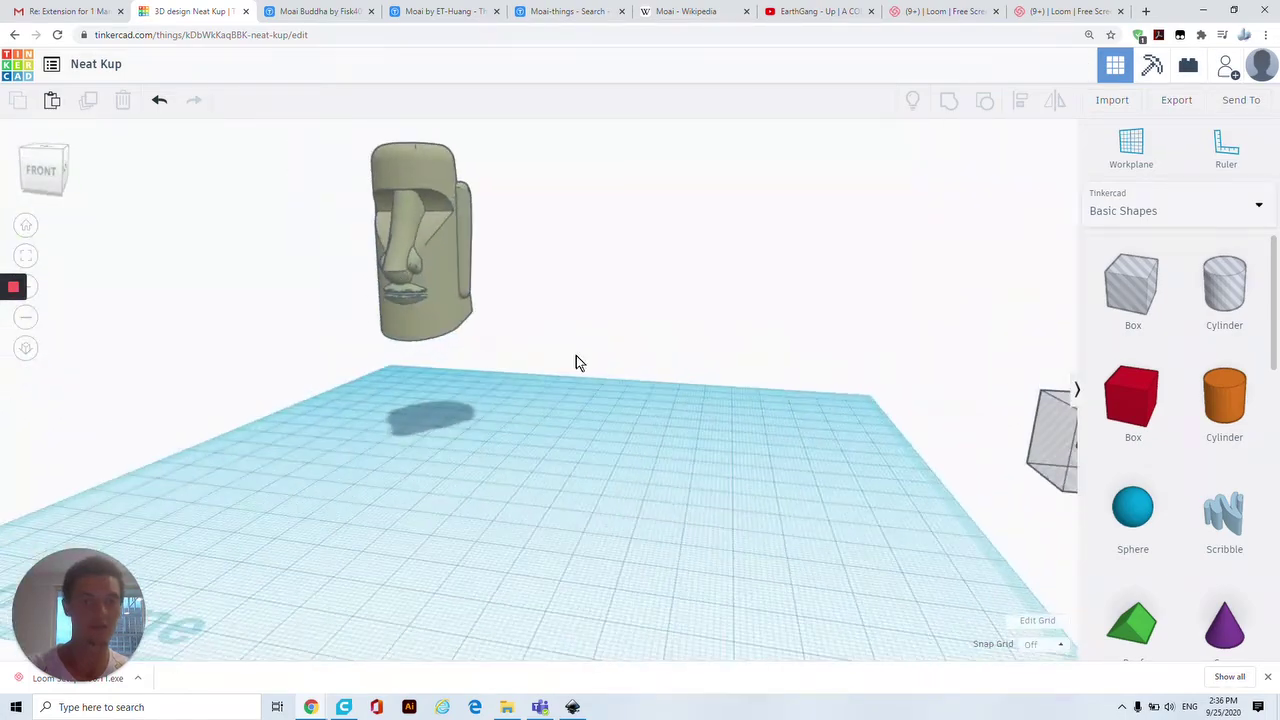
# Step: Move the spare uncut statue with its hole boxes about 137 mm left, back onto the workplane beside the cut head
pyautogui.scroll(-5, 578, 360)
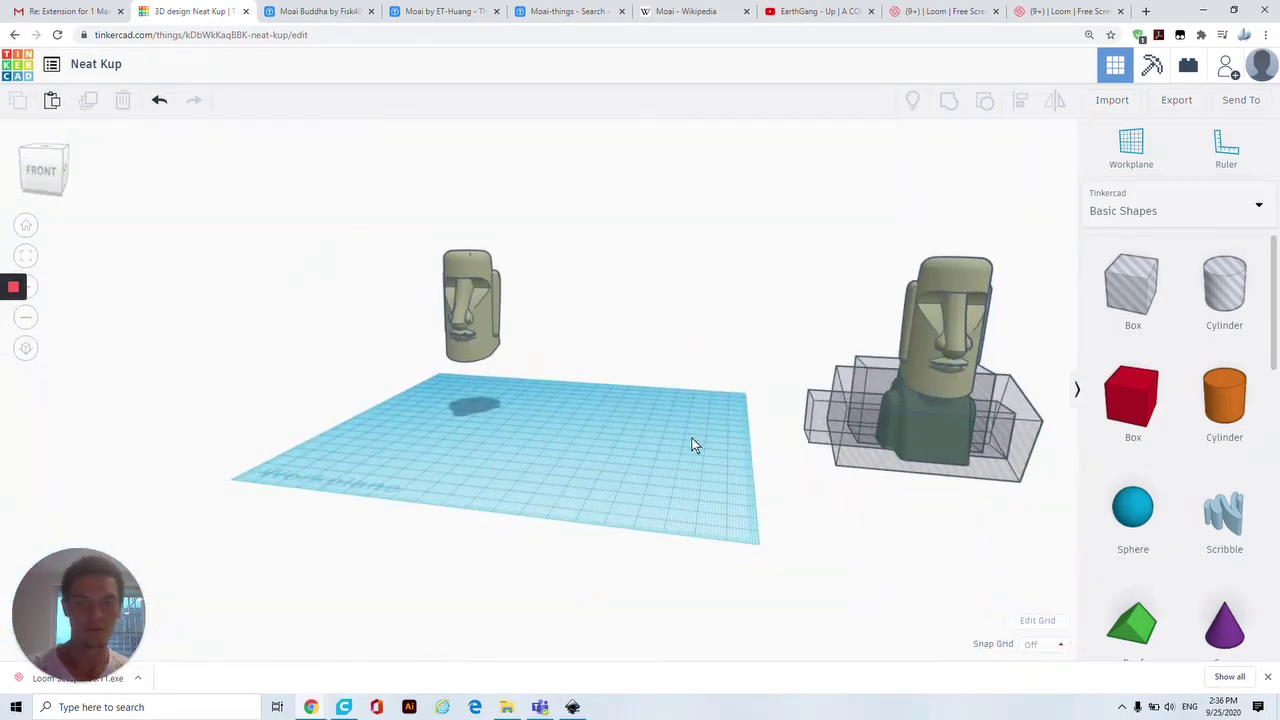
pyautogui.moveTo(776, 266); pyautogui.dragTo(1046, 514)
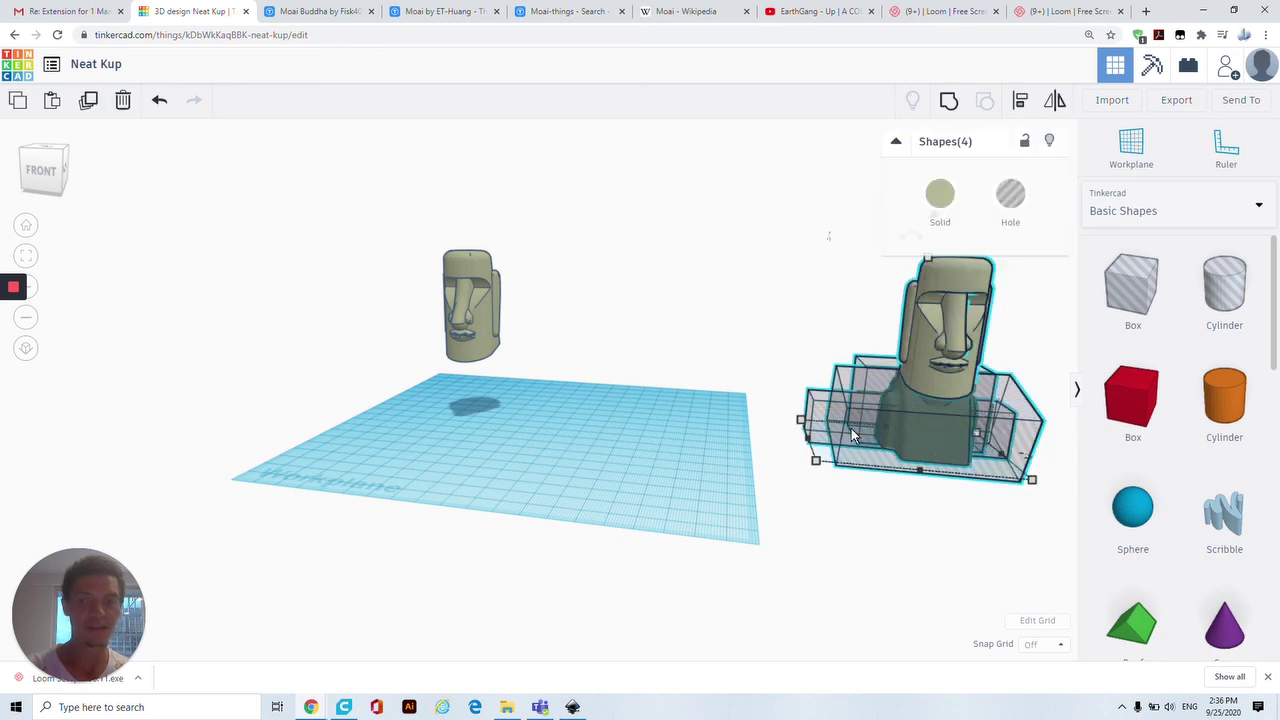
pyautogui.moveTo(851, 428); pyautogui.dragTo(589, 416)
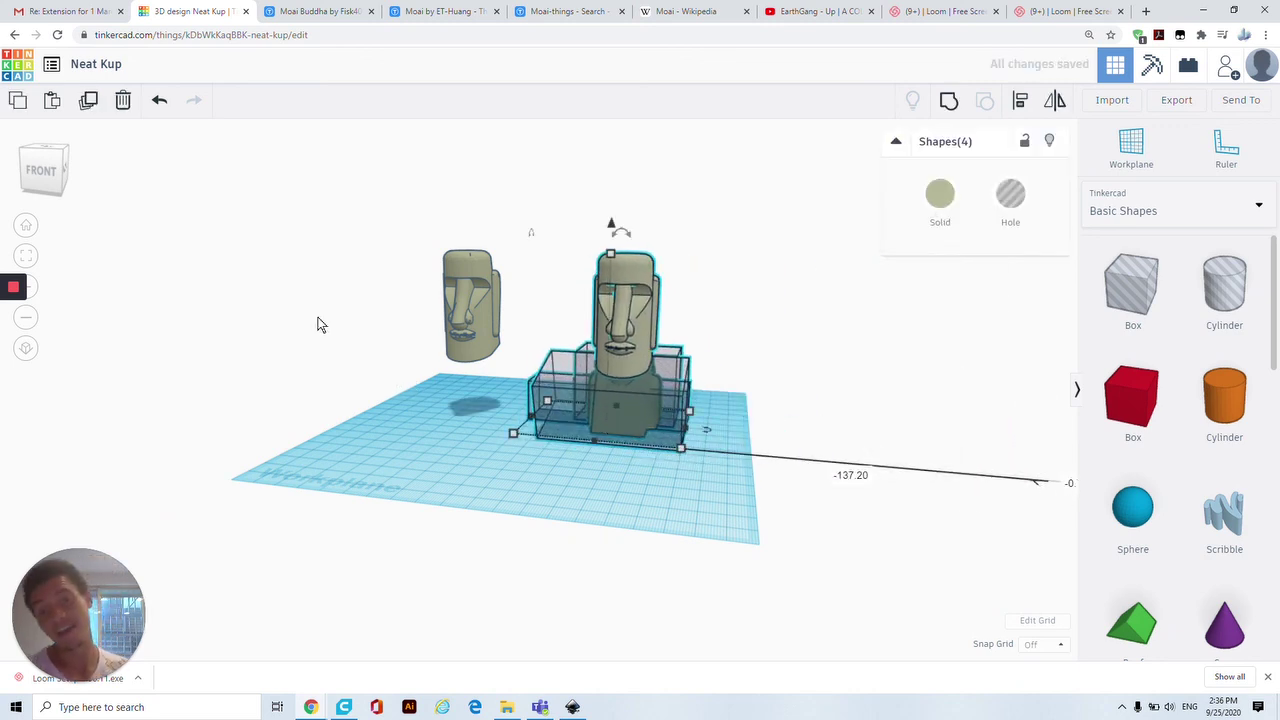
pyautogui.moveTo(22, 340)
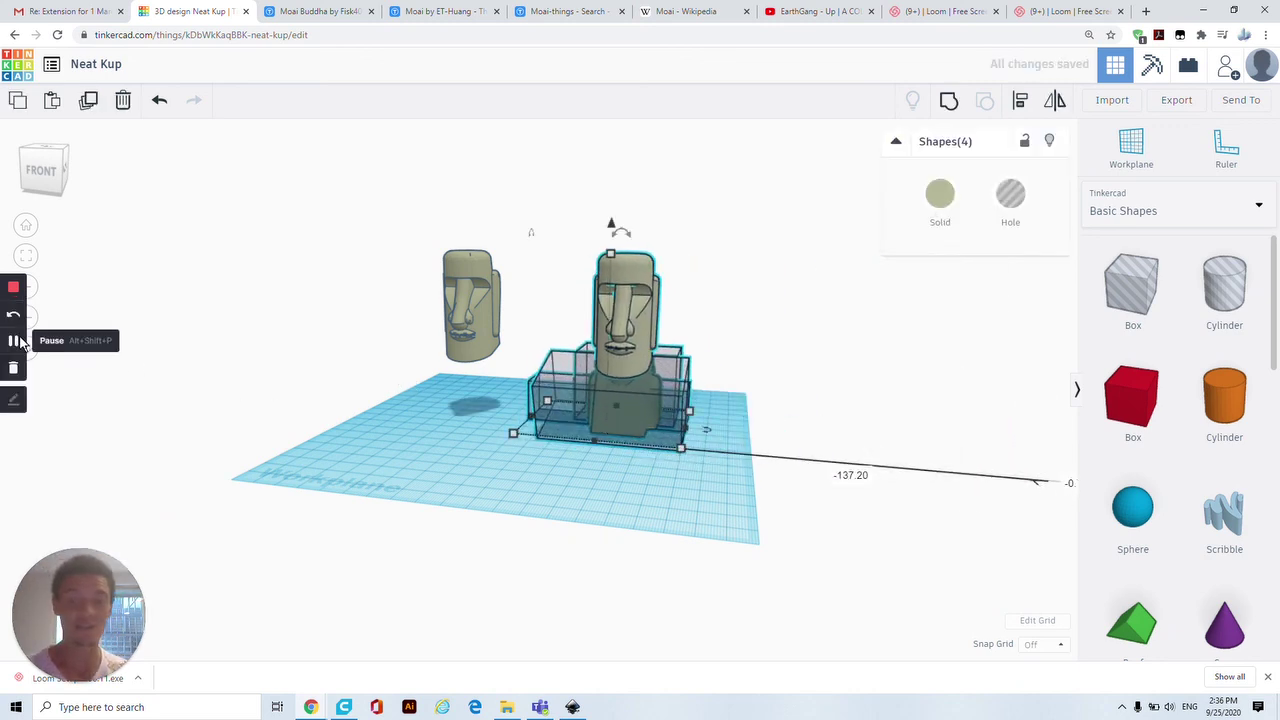